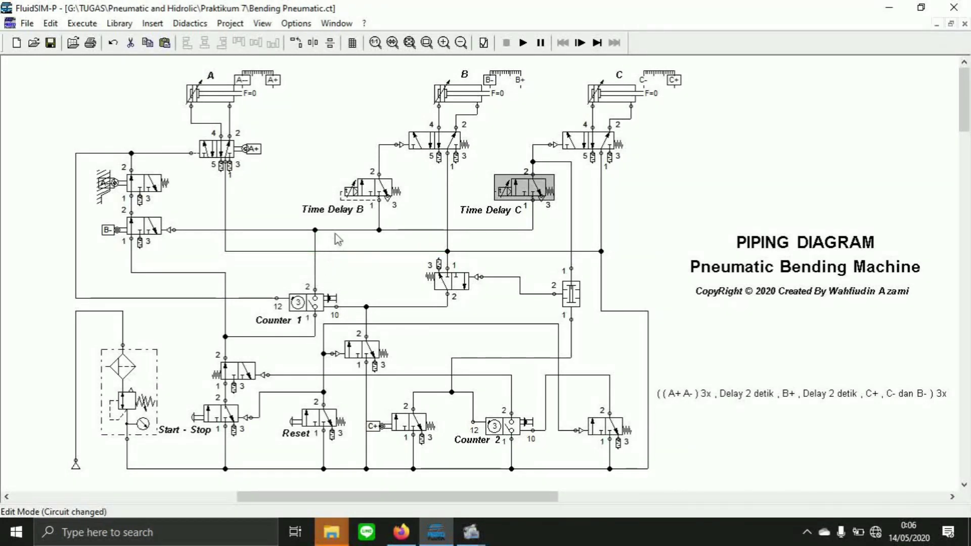
Step: Clear the component selection and start the simulation of the bending machine circuit, accepting all the warnings
mouse_move(376, 194)
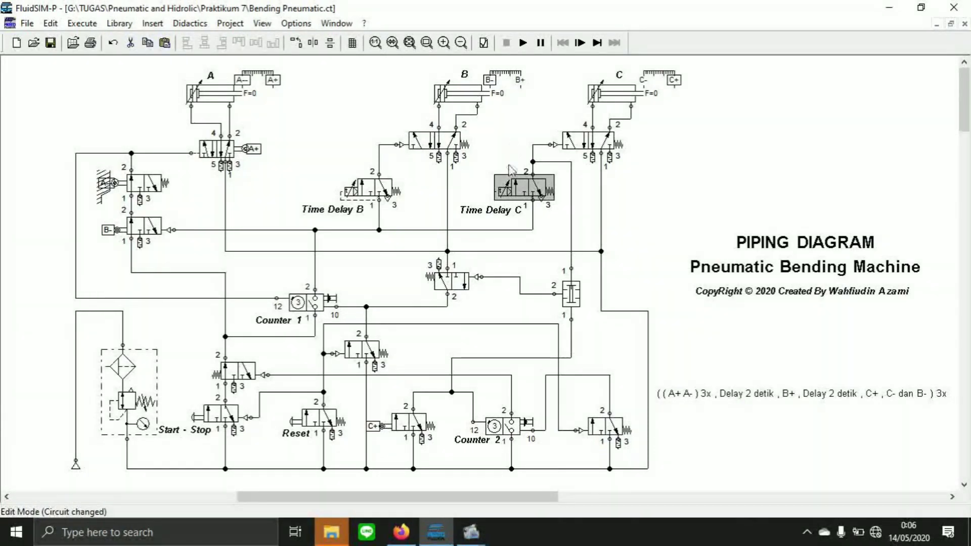
left_click(550, 218)
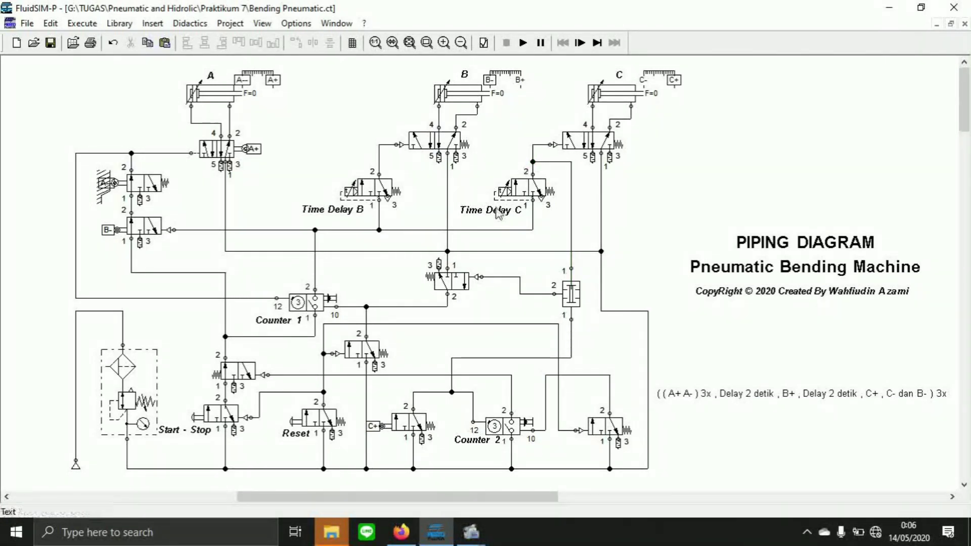
mouse_move(554, 204)
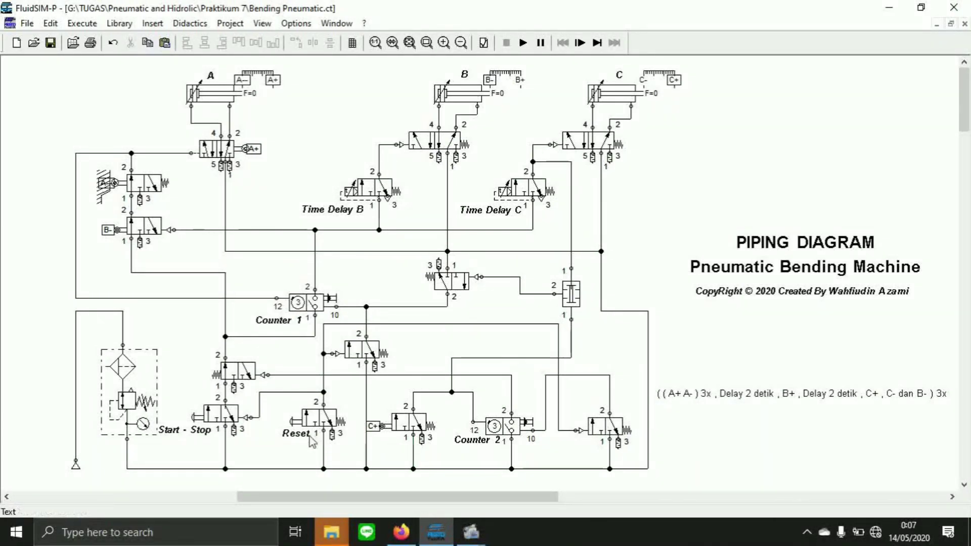
left_click(523, 43)
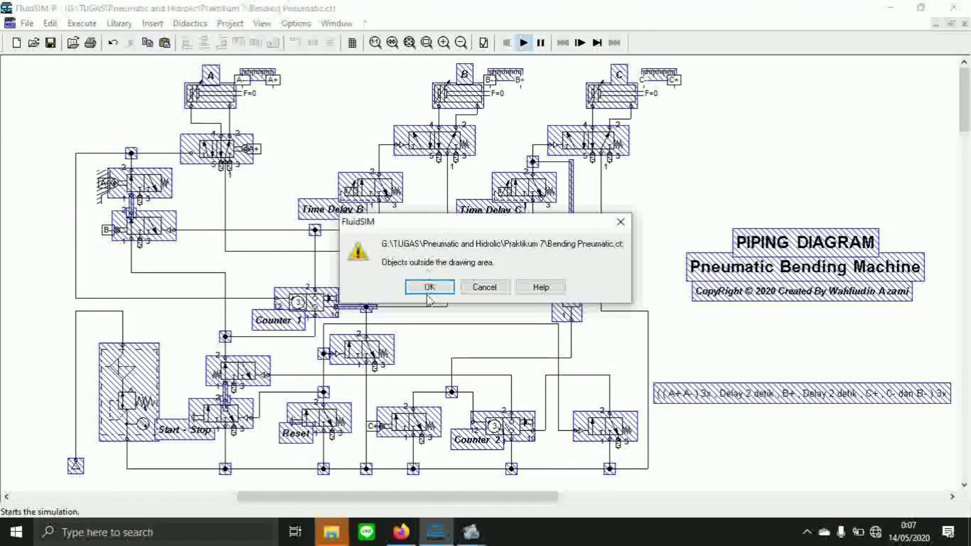
left_click(431, 288)
left_click(430, 288)
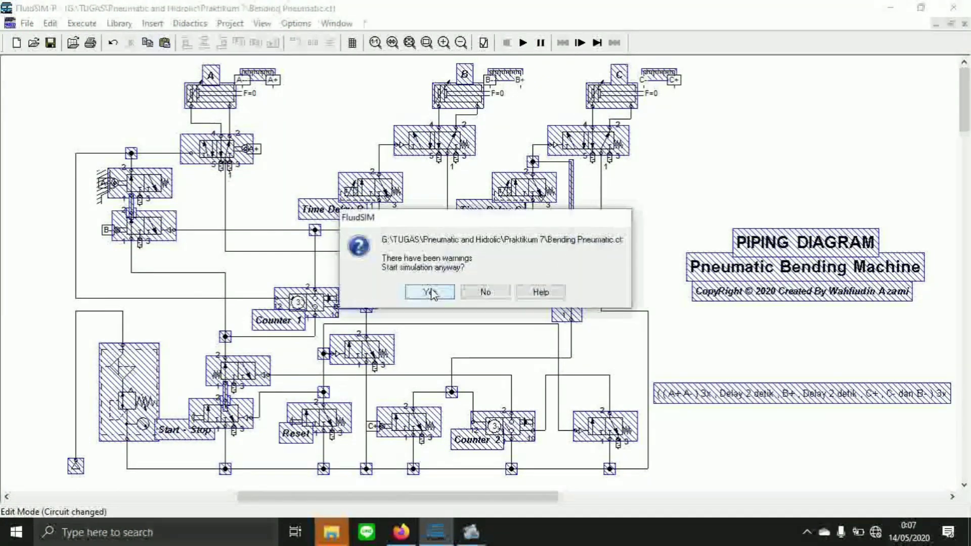
left_click(428, 288)
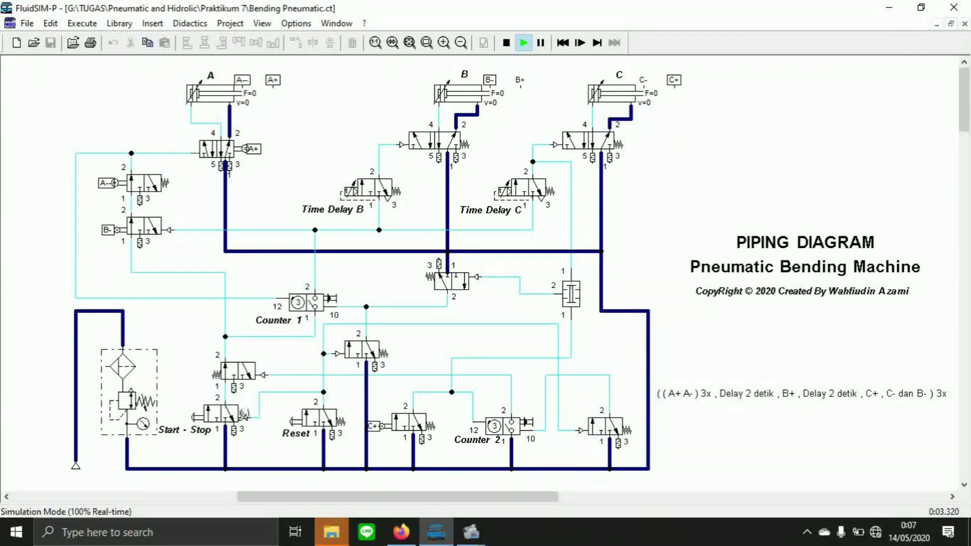
Step: Run the bending sequence with the Start-Stop valve, switch the valve back off, and actuate it again
left_click(226, 414)
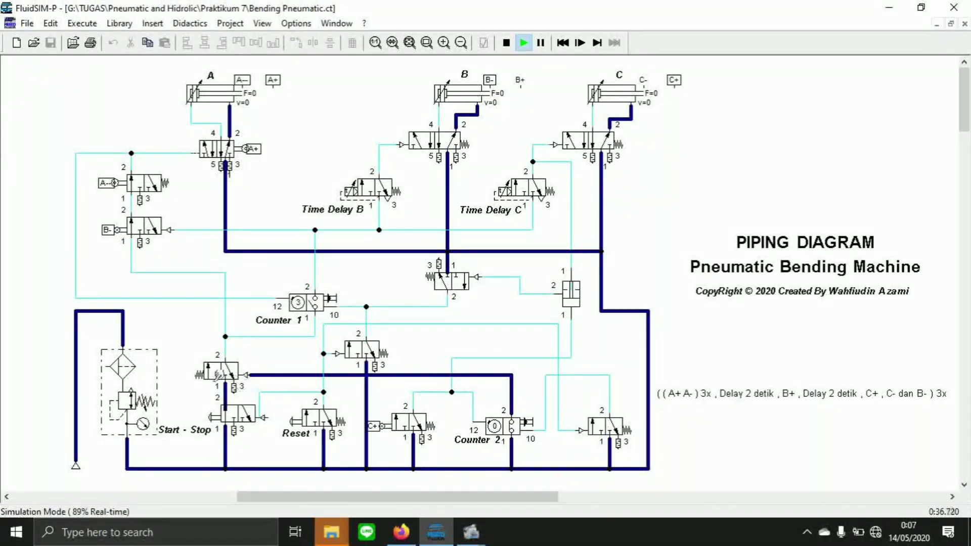
left_click(247, 407)
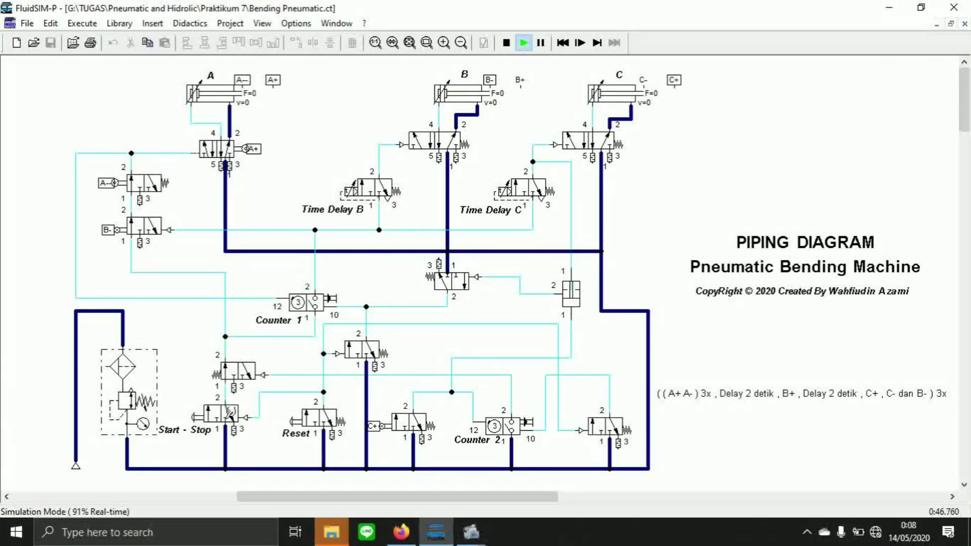
left_click(230, 414)
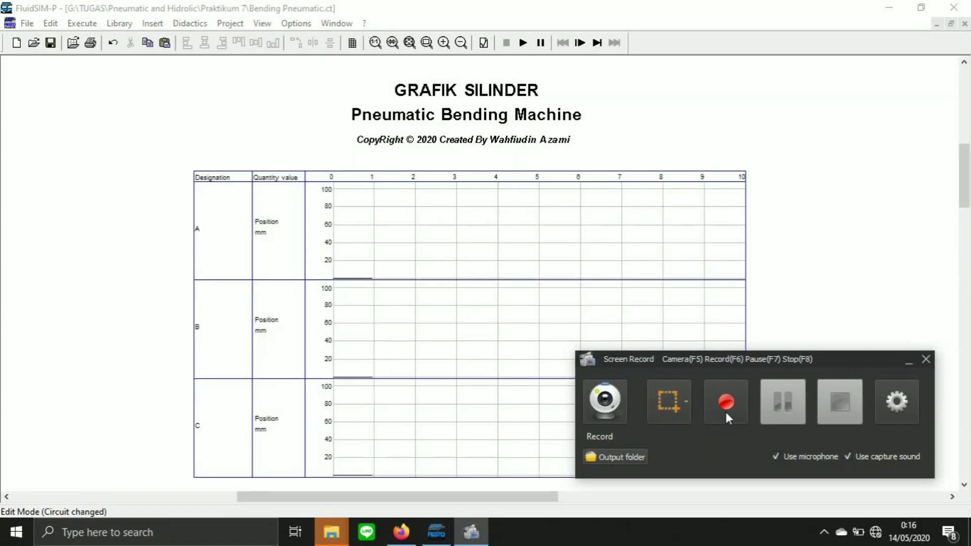
left_click(726, 405)
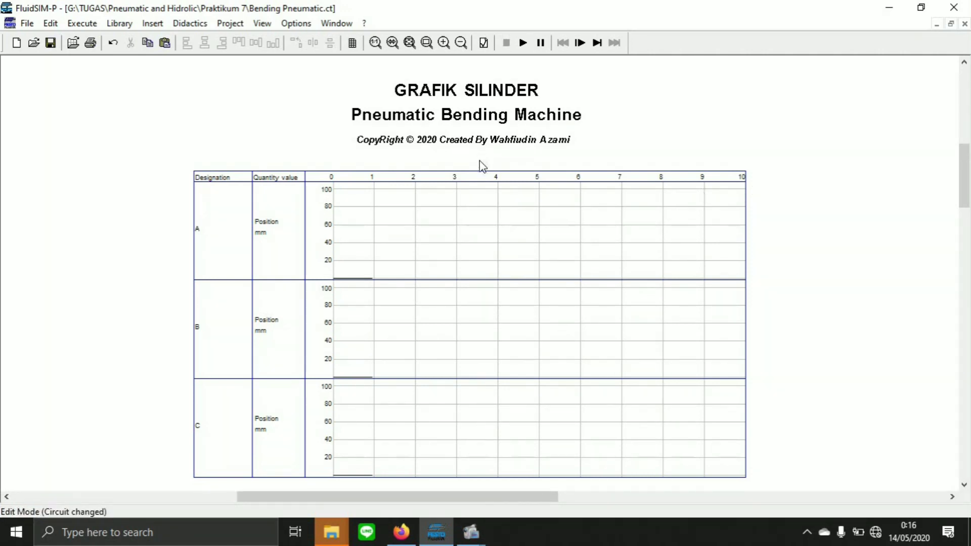
Step: Start the simulation again from the cylinder position diagram, accepting all the warnings
left_click(523, 42)
left_click(431, 288)
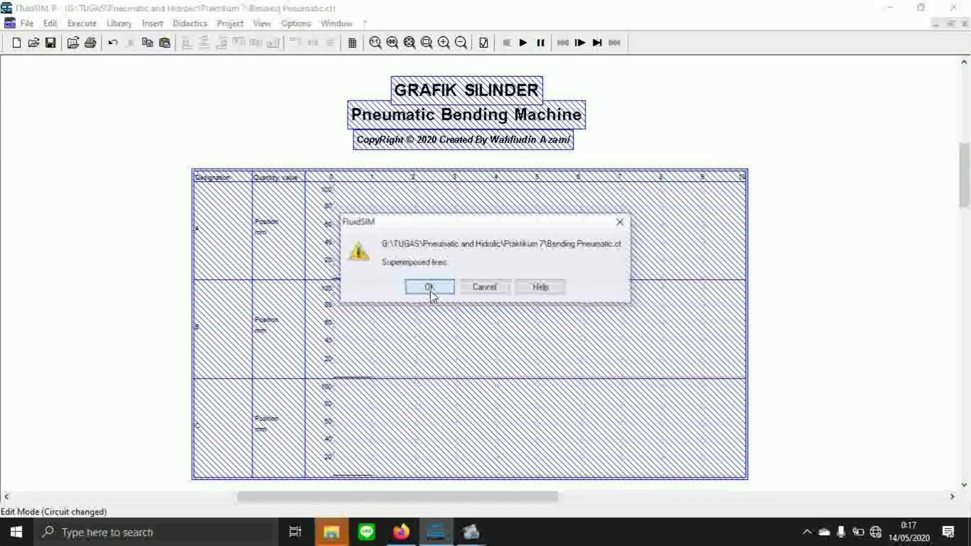
left_click(432, 288)
left_click(431, 289)
left_click(430, 292)
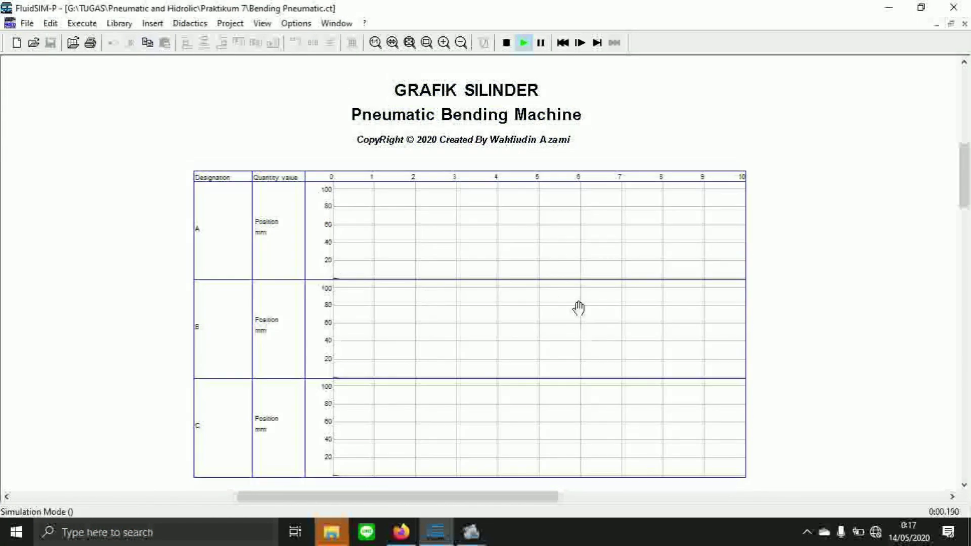
Step: Actuate the Start-Stop valve to plot cylinders A, B and C through the full sequence, and stop the simulation
scroll(373, 284, "up", 6)
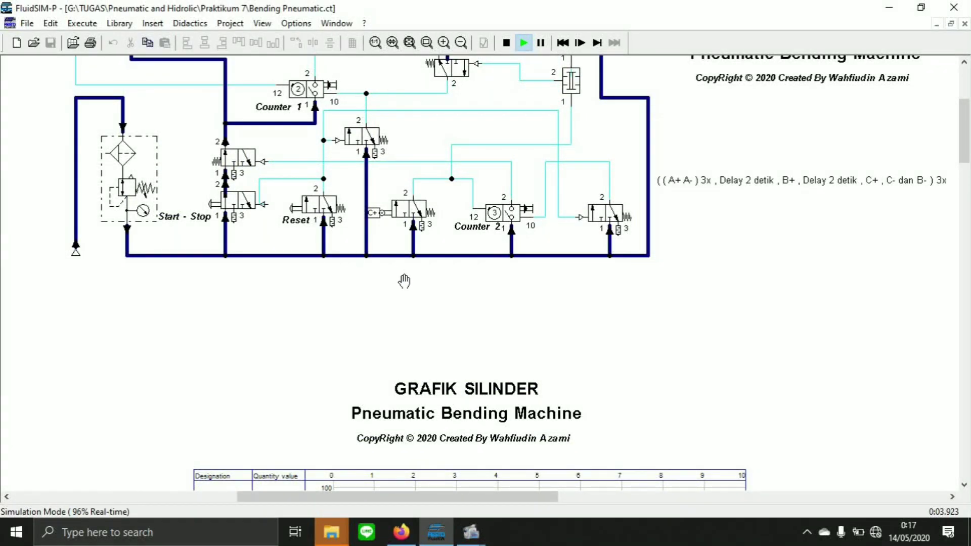
scroll(403, 282, "down", 4)
scroll(419, 292, "down", 2)
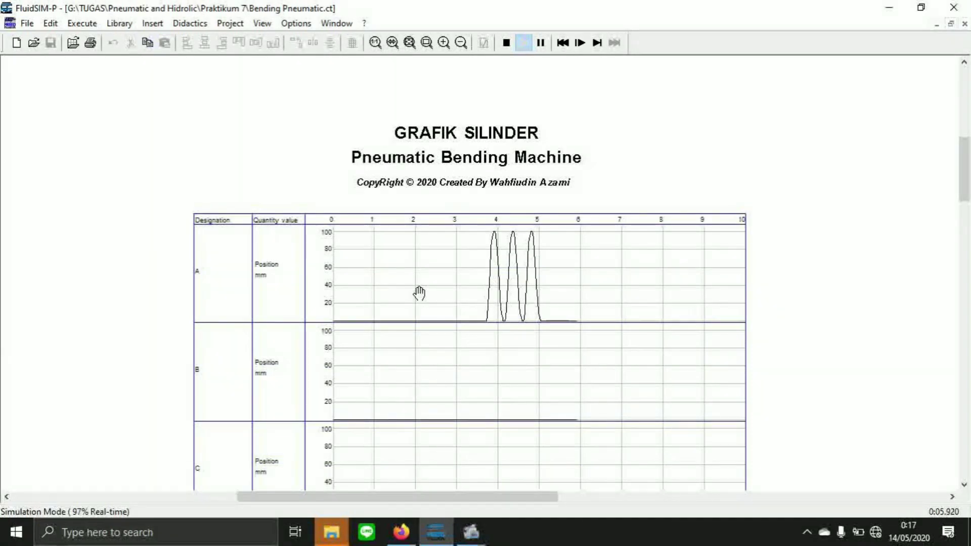
scroll(420, 293, "down", 1)
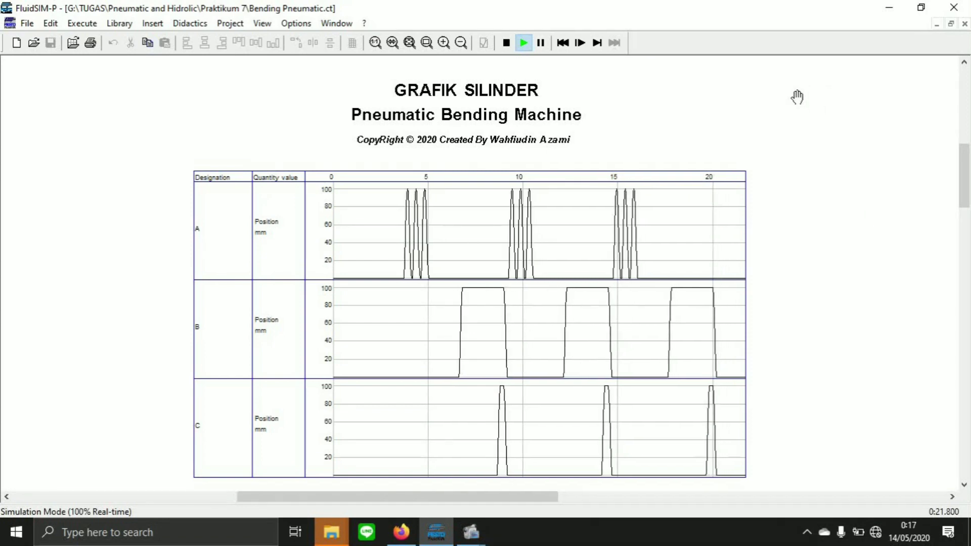
left_click(505, 43)
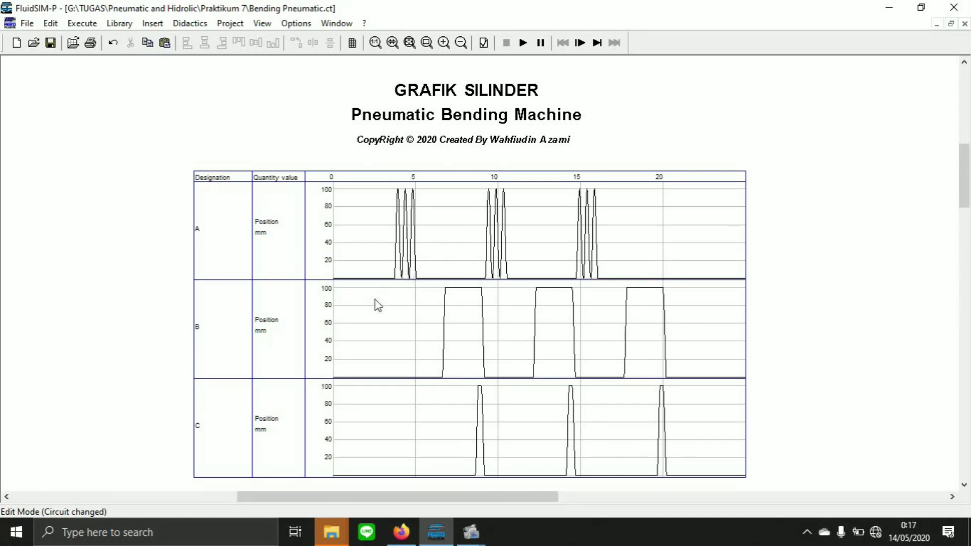
Step: Inspect the time and position readings along the curves of cylinders A, B and C in the diagram
mouse_move(403, 197)
mouse_move(483, 357)
mouse_move(726, 476)
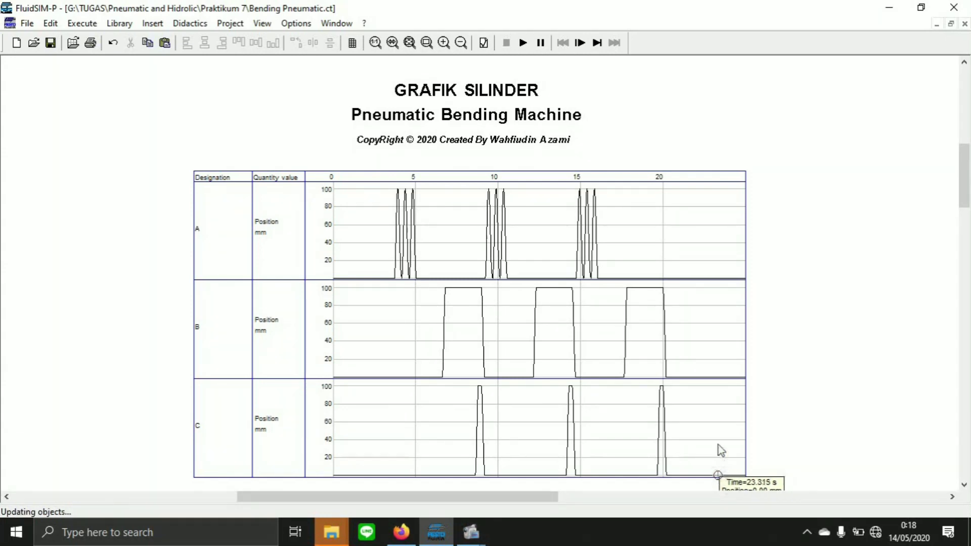
mouse_move(714, 378)
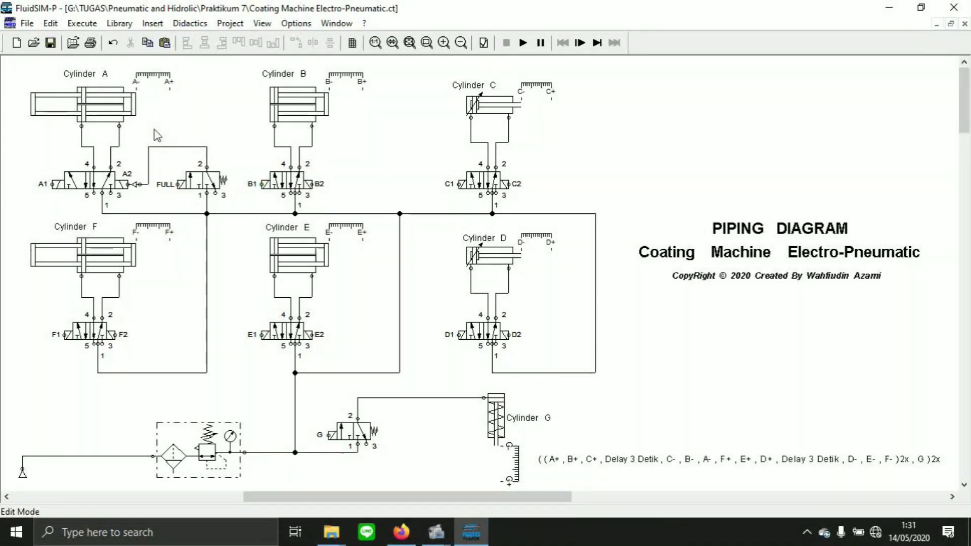
Step: Start the simulation of the Coating Machine Electro-Pneumatic circuit, accepting all the warnings
mouse_move(87, 99)
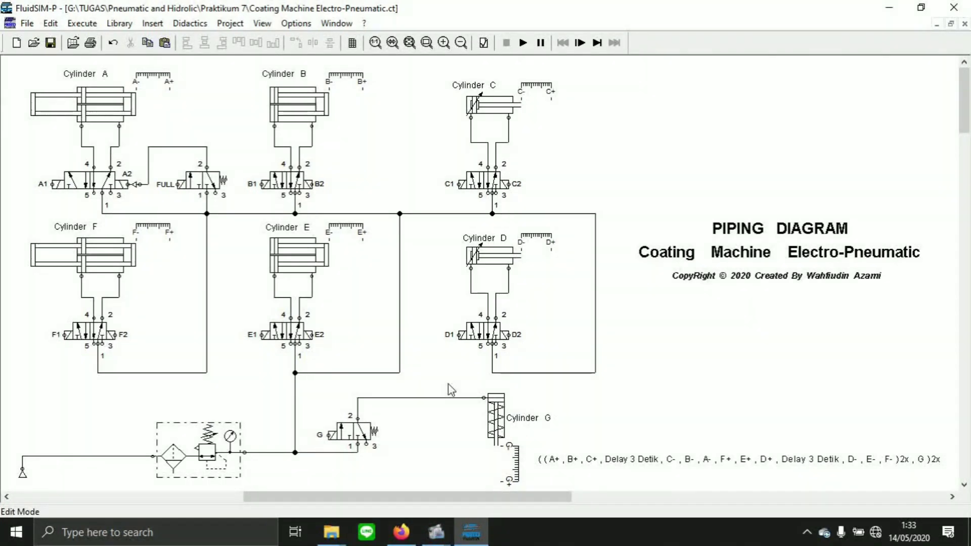
scroll(450, 390, "down", 3)
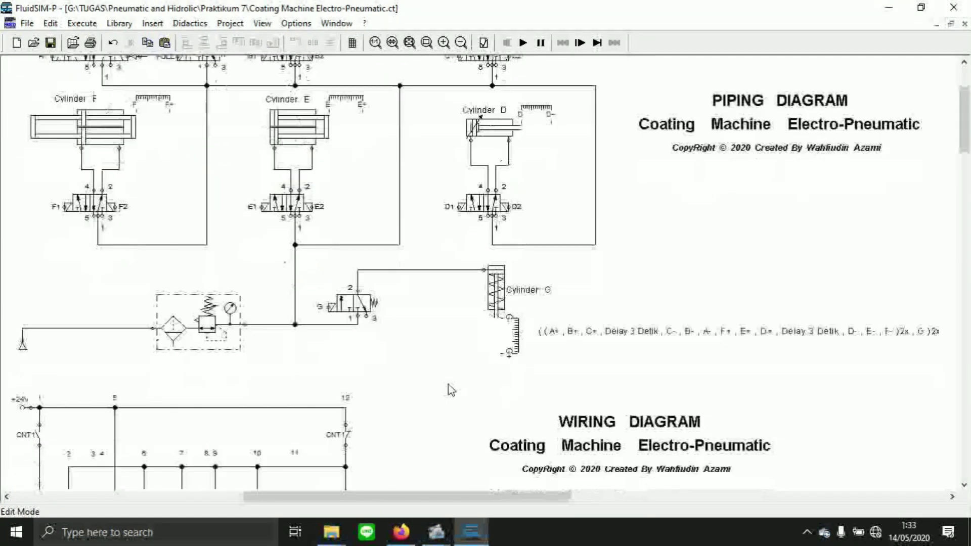
scroll(450, 390, "up", 3)
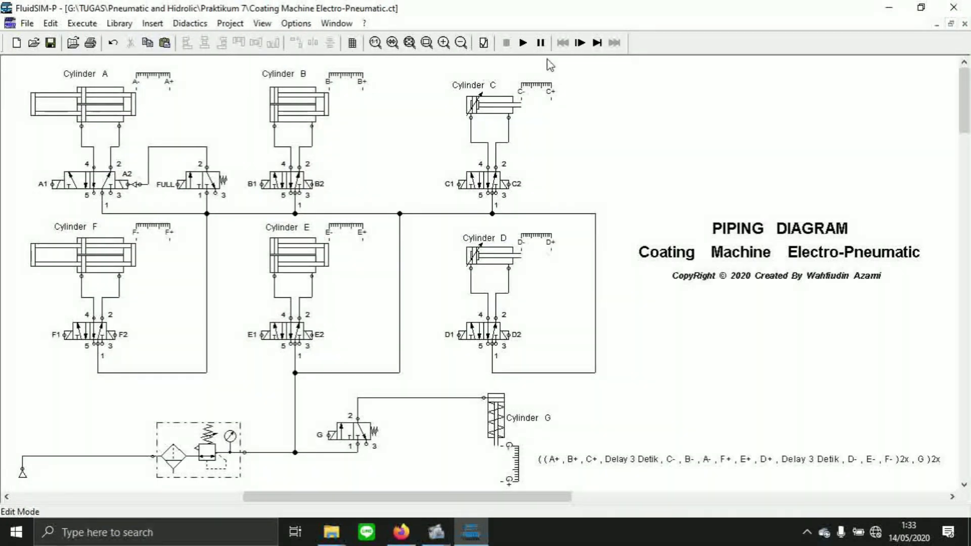
left_click(524, 42)
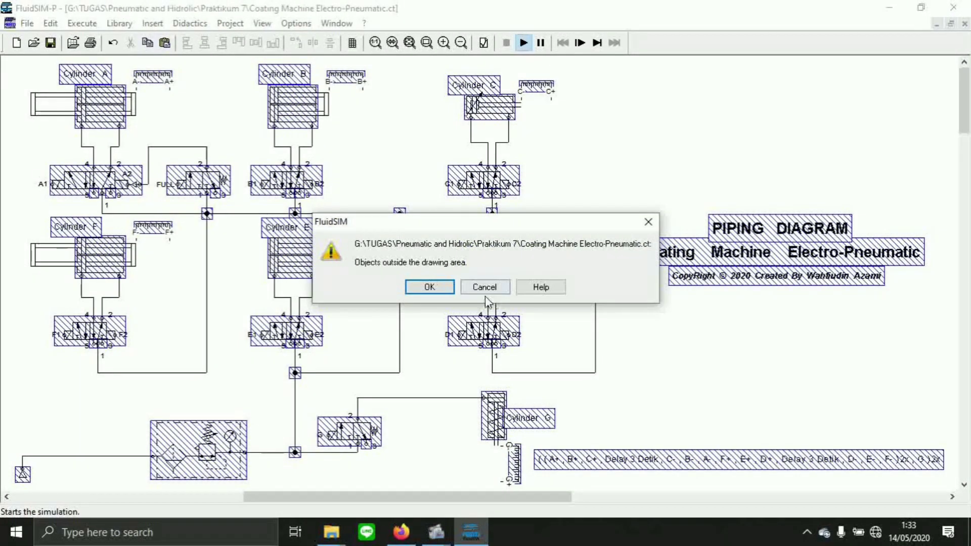
left_click(429, 287)
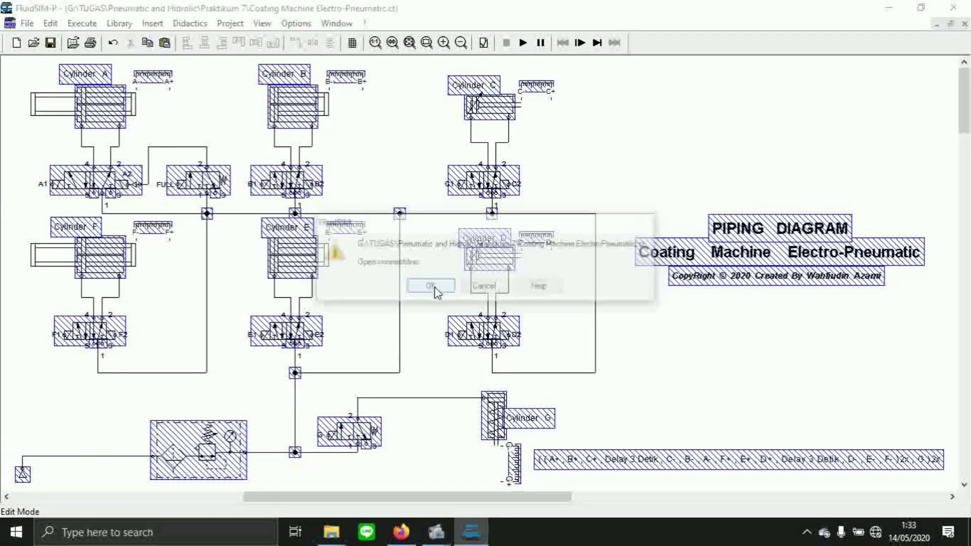
left_click(435, 291)
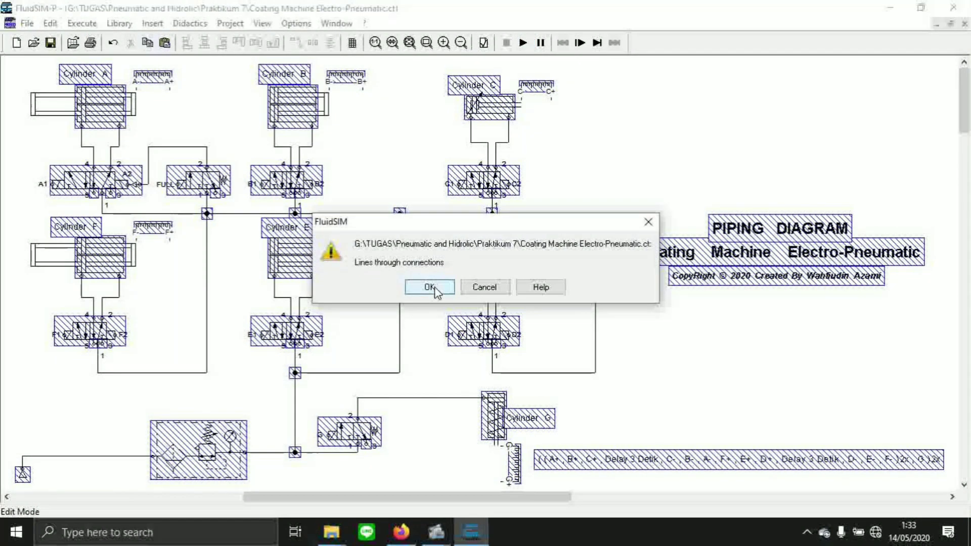
left_click(435, 291)
left_click(435, 291)
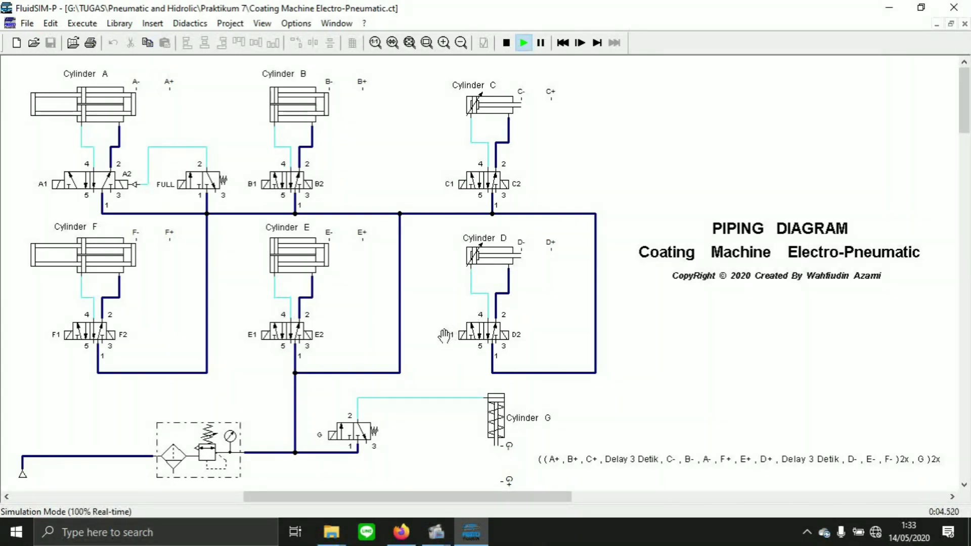
Step: Review the wiring diagram, actuate its START switch, and watch the cylinders run through the cycle in the piping diagram
scroll(417, 302, "down", 6)
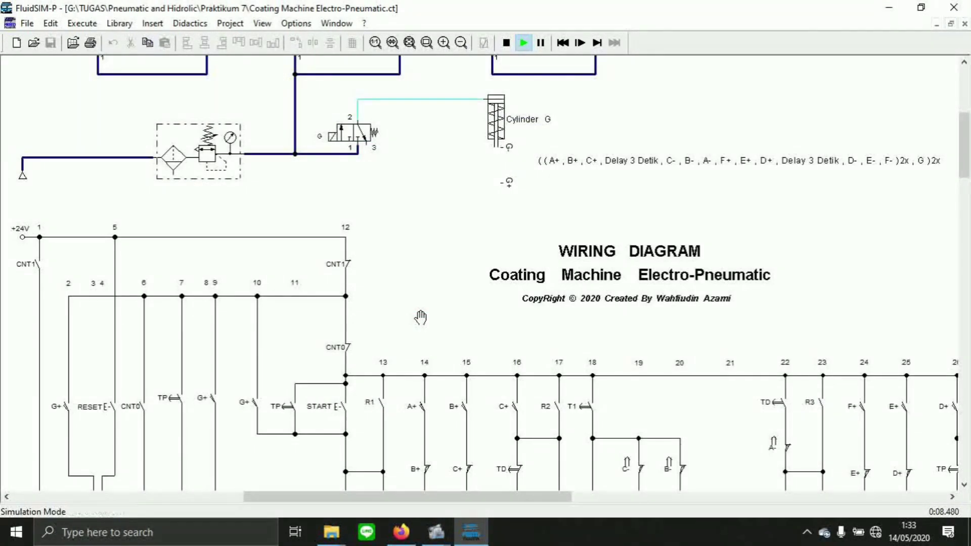
scroll(421, 318, "down", 3)
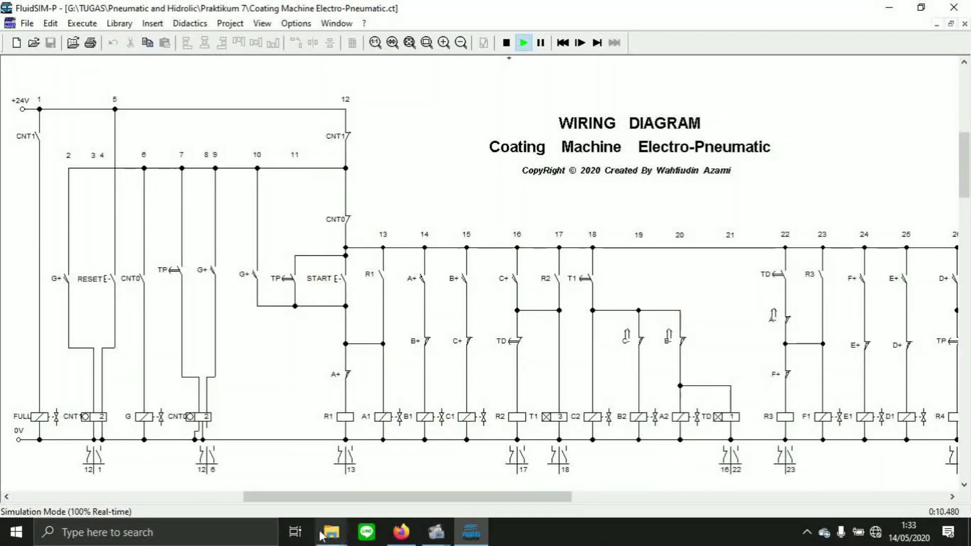
left_click_drag(339, 503, 377, 501)
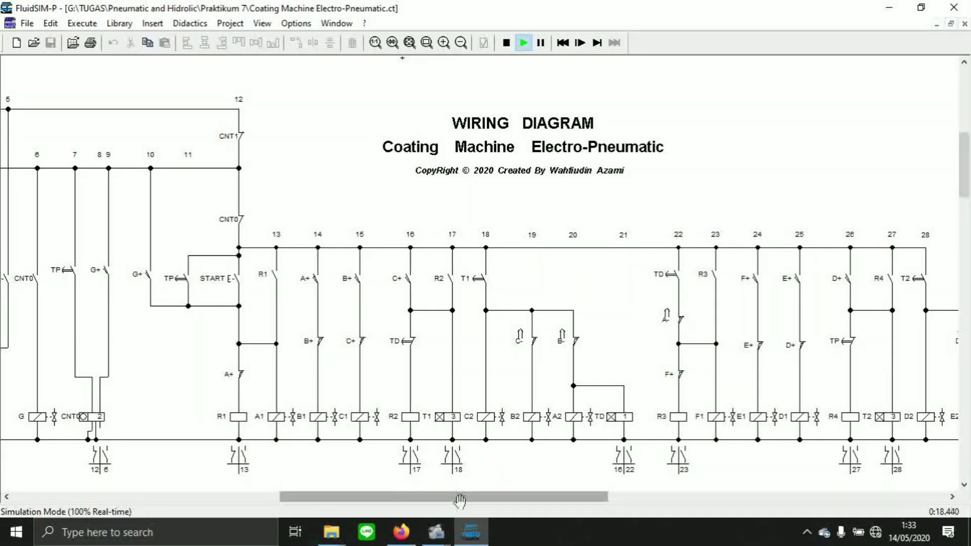
left_click_drag(462, 501, 579, 508)
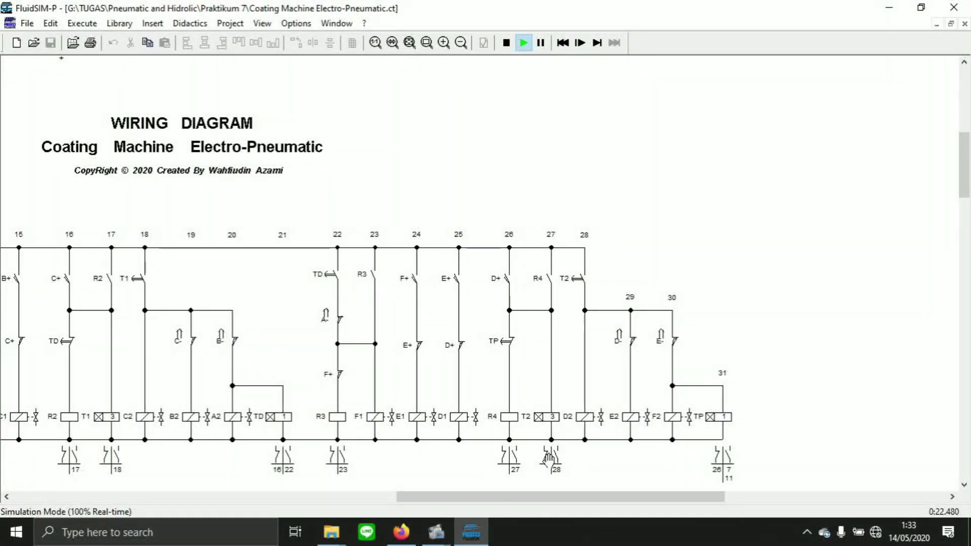
left_click_drag(566, 497, 409, 494)
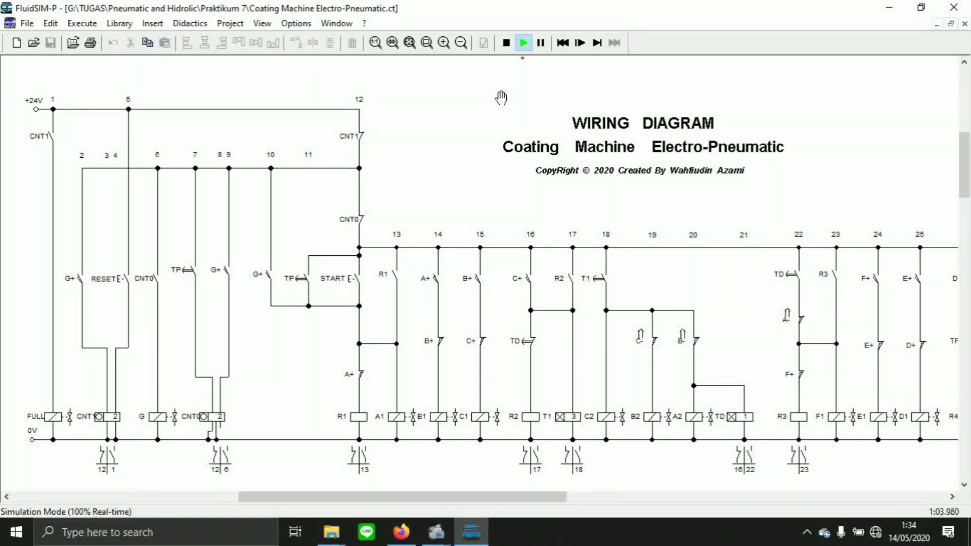
left_click(359, 273)
scroll(372, 285, "up", 3)
scroll(373, 285, "up", 12)
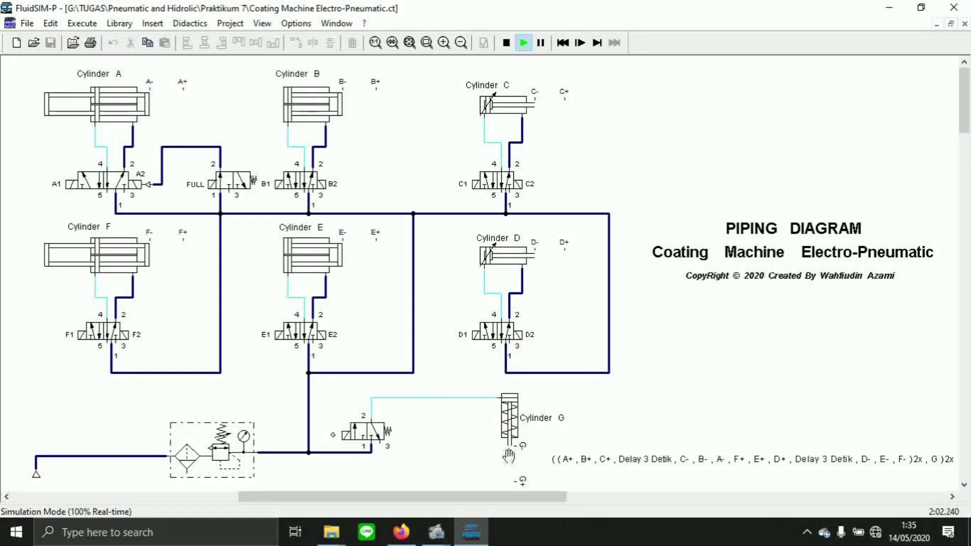
Step: Try the START switch again, reset counter CNT1 with the RESET switch, and stop the simulation
scroll(325, 219, "down", 10)
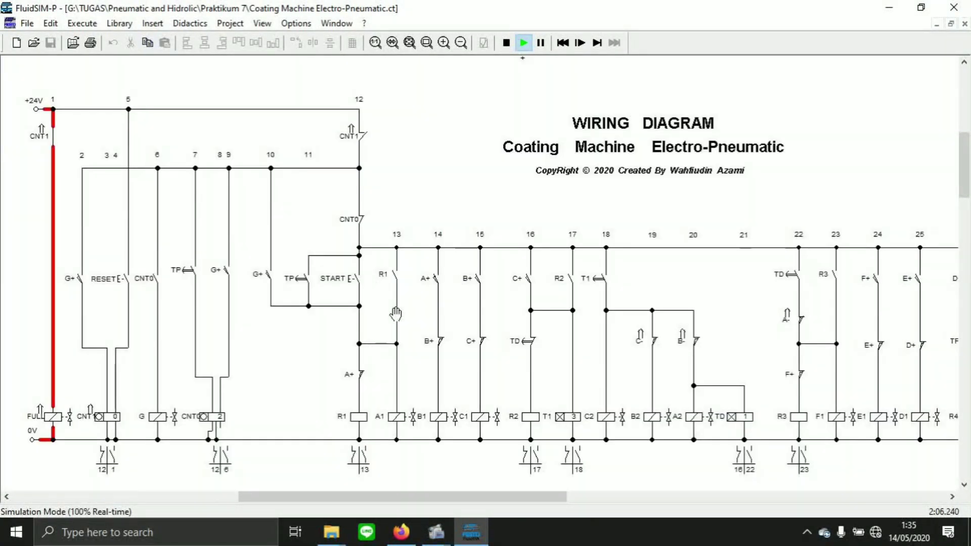
left_click(363, 272)
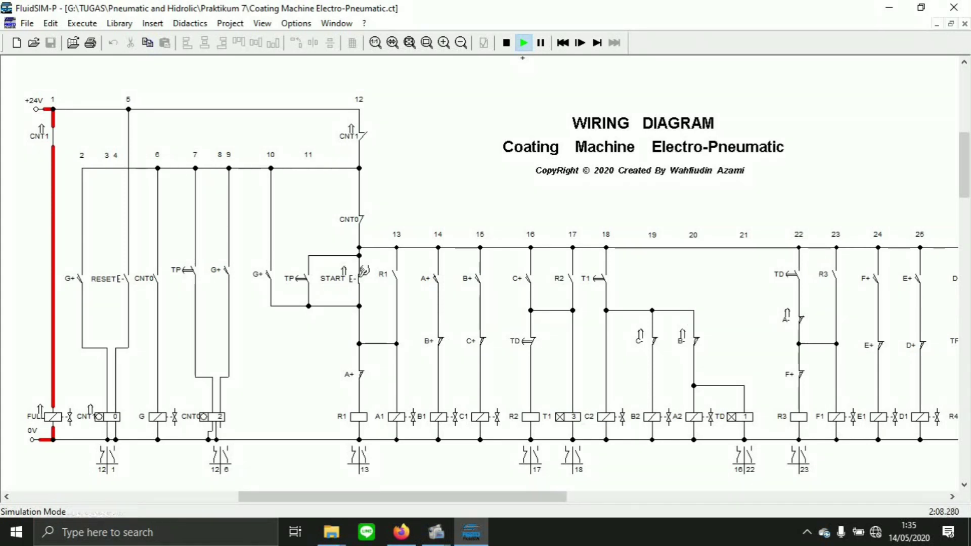
left_click(133, 267)
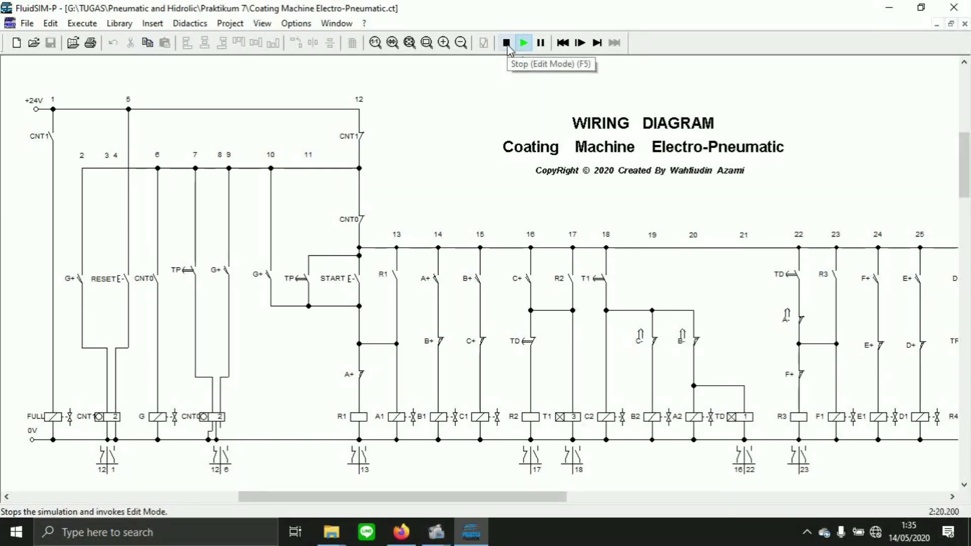
left_click(507, 43)
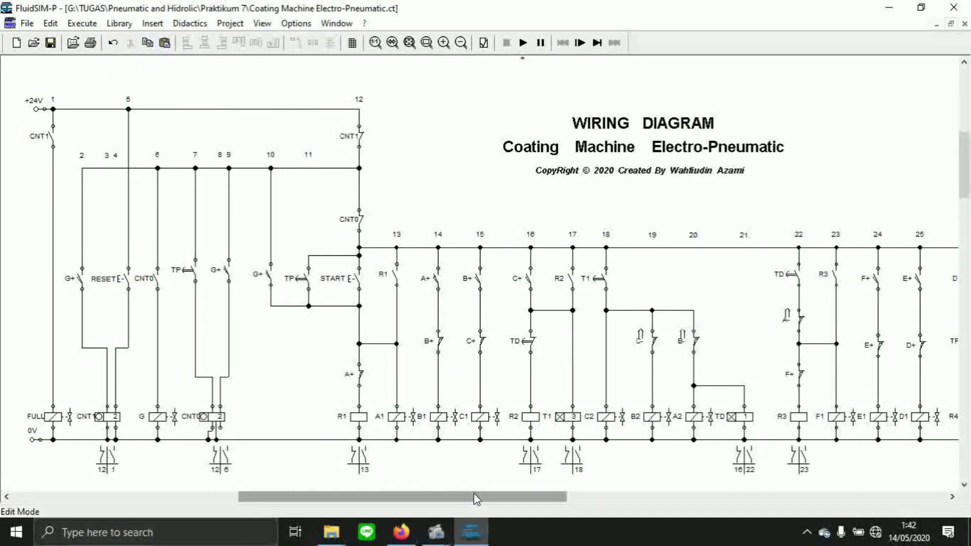
Step: Examine the coating machine's wiring diagram, piping diagram with its cylinder sequence, and cylinder graph before running it again
mouse_move(477, 499)
left_mouse_down()
mouse_move(566, 508)
mouse_move(483, 500)
left_mouse_up()
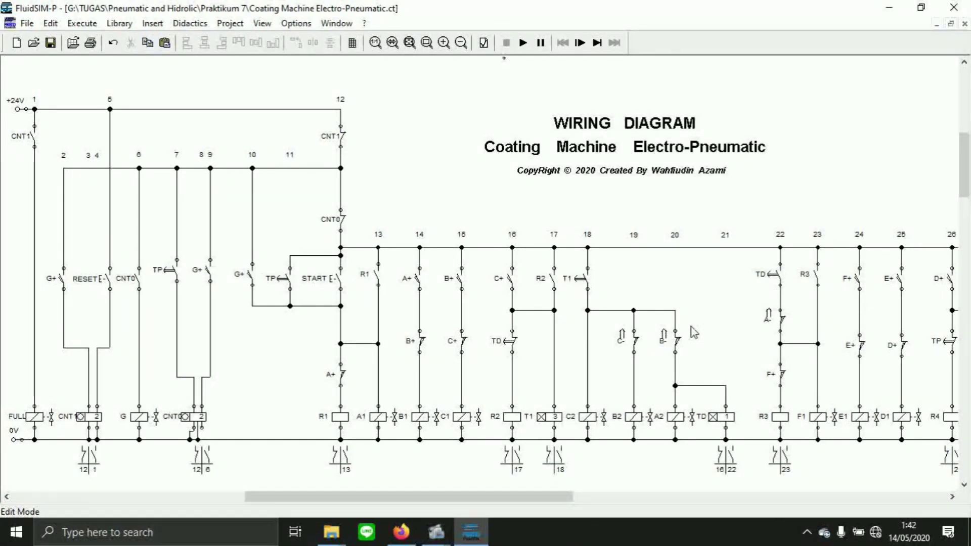
scroll(556, 319, "up", 4)
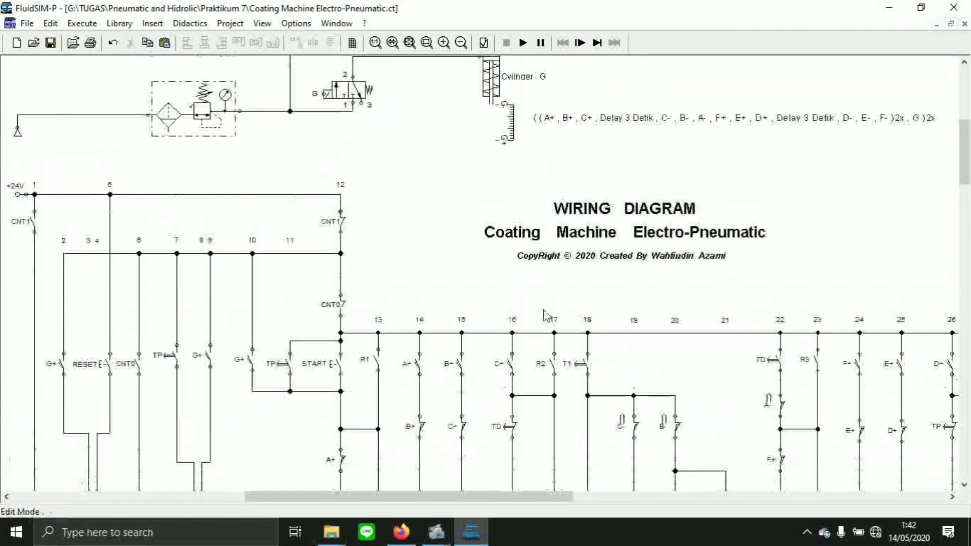
scroll(545, 315, "up", 4)
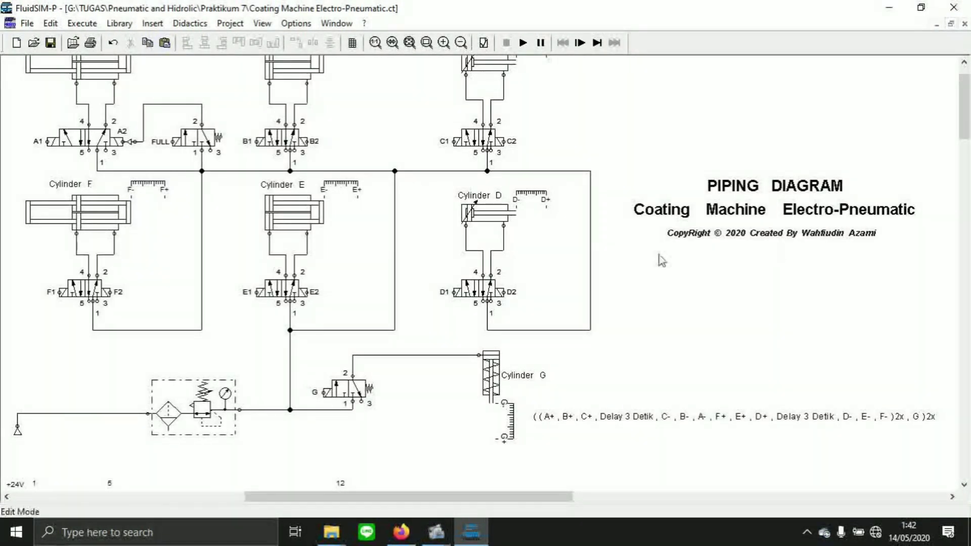
scroll(602, 261, "up", 1)
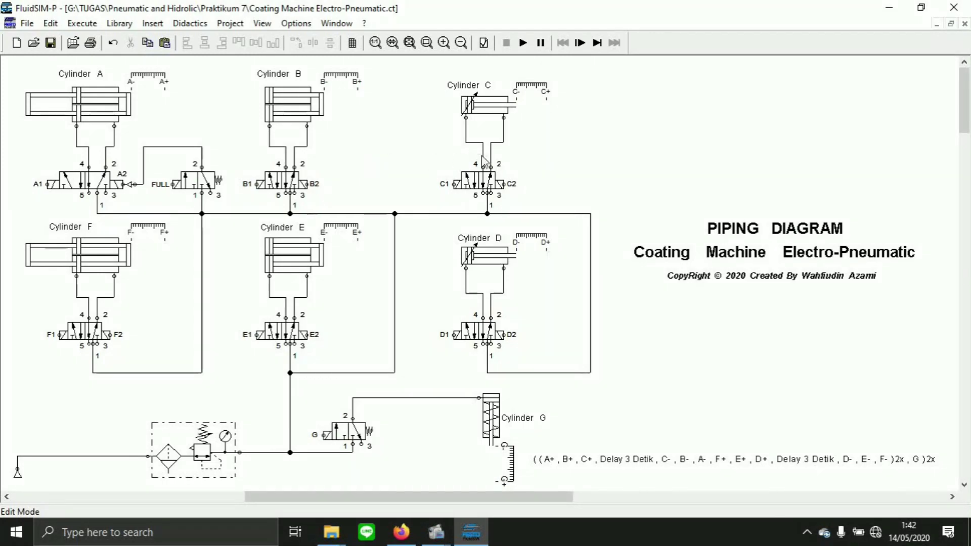
scroll(557, 352, "down", 10)
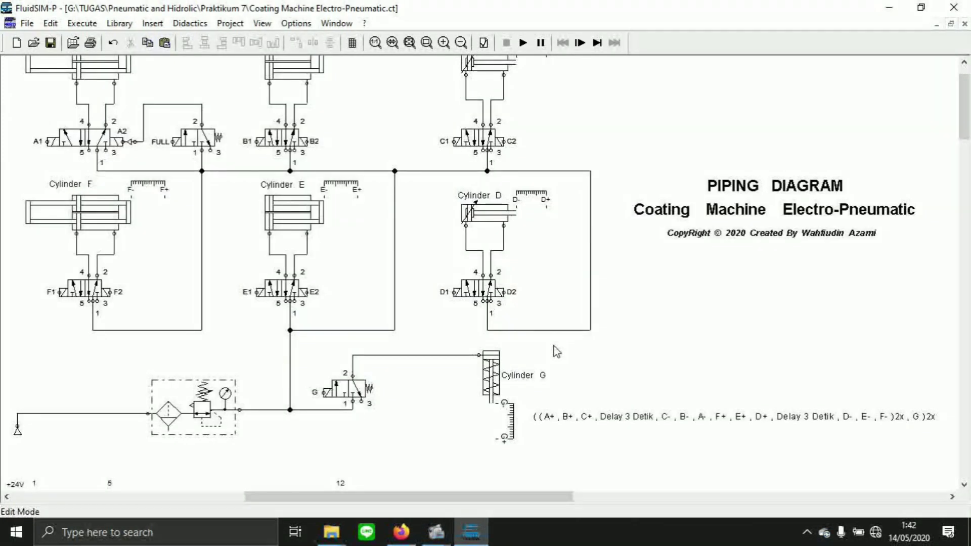
scroll(556, 352, "down", 3)
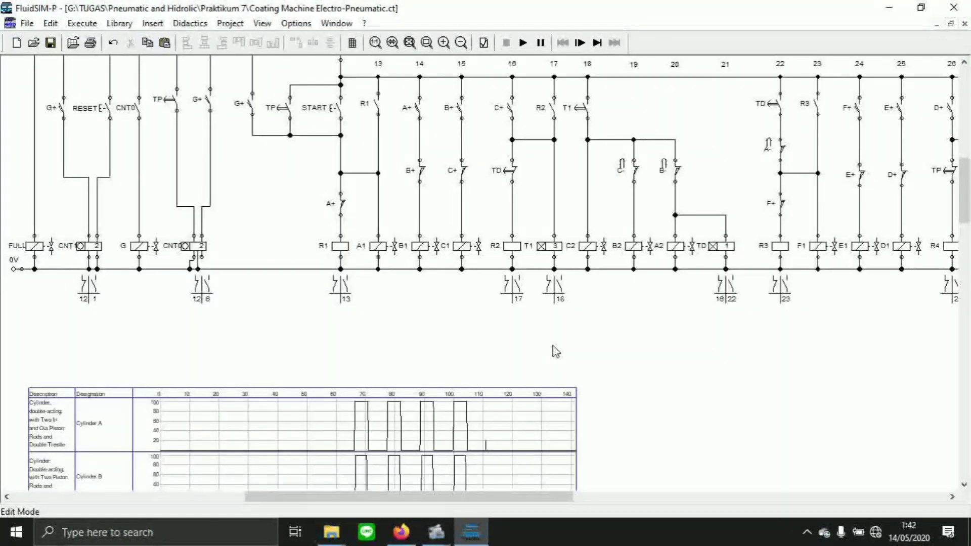
scroll(556, 352, "down", 10)
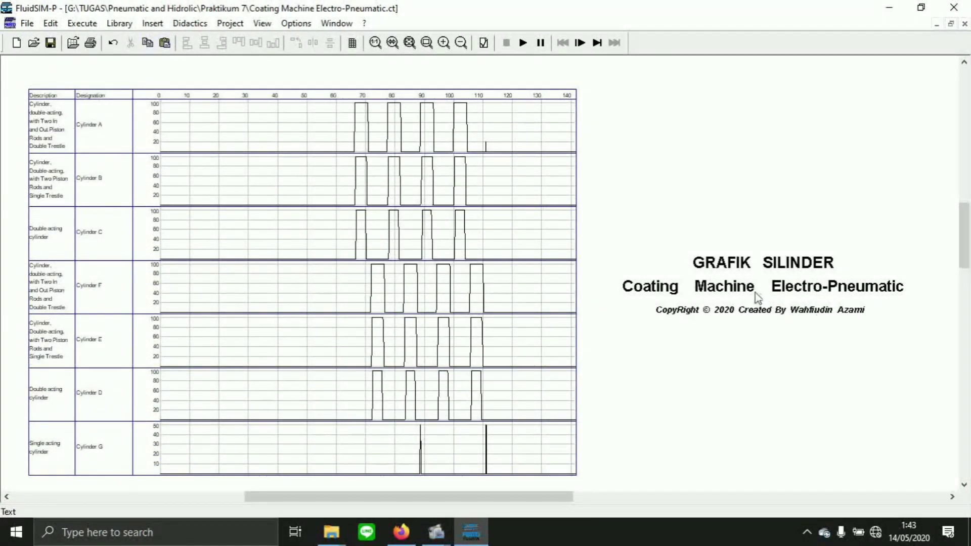
Step: Run the coating machine simulation again from the cylinder graph, accepting every warning
left_click(524, 44)
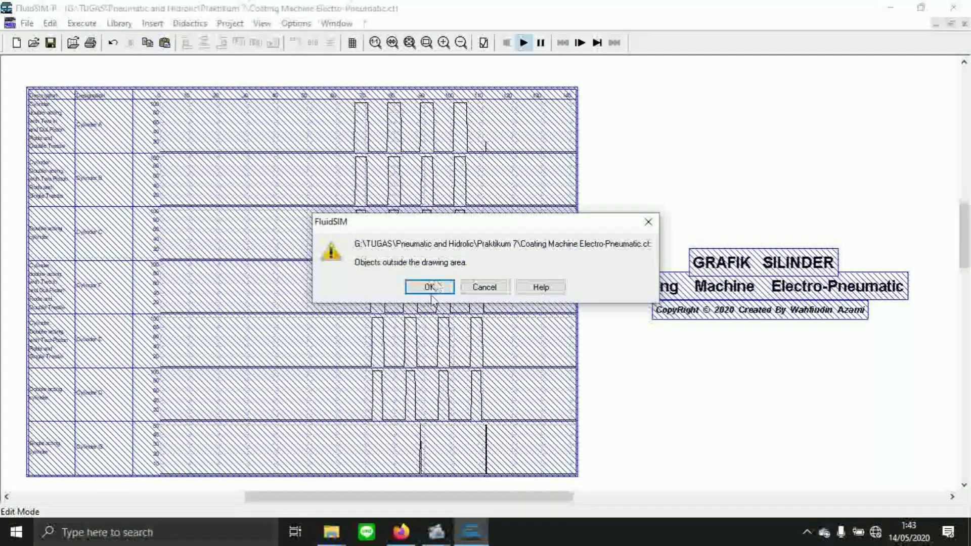
left_click(439, 288)
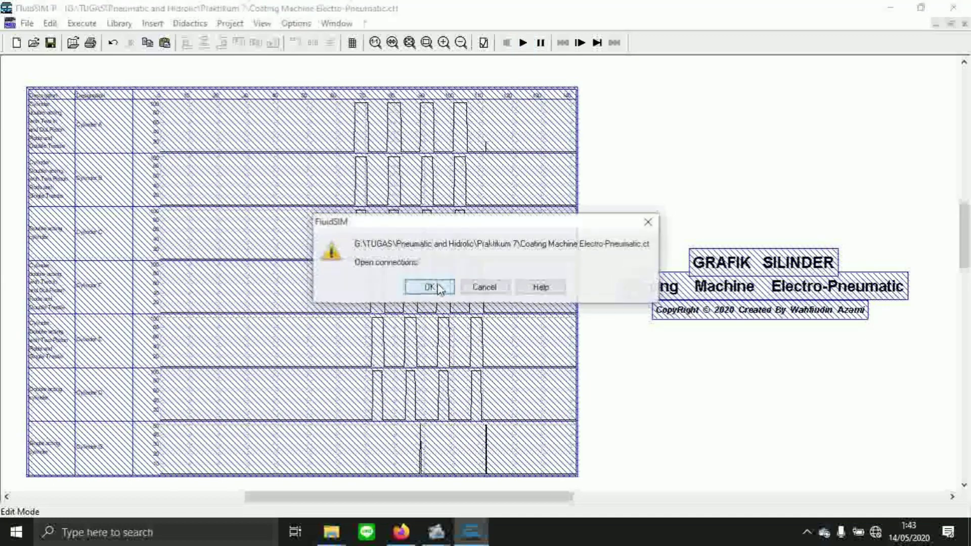
left_click(439, 289)
left_click(438, 291)
left_click(439, 292)
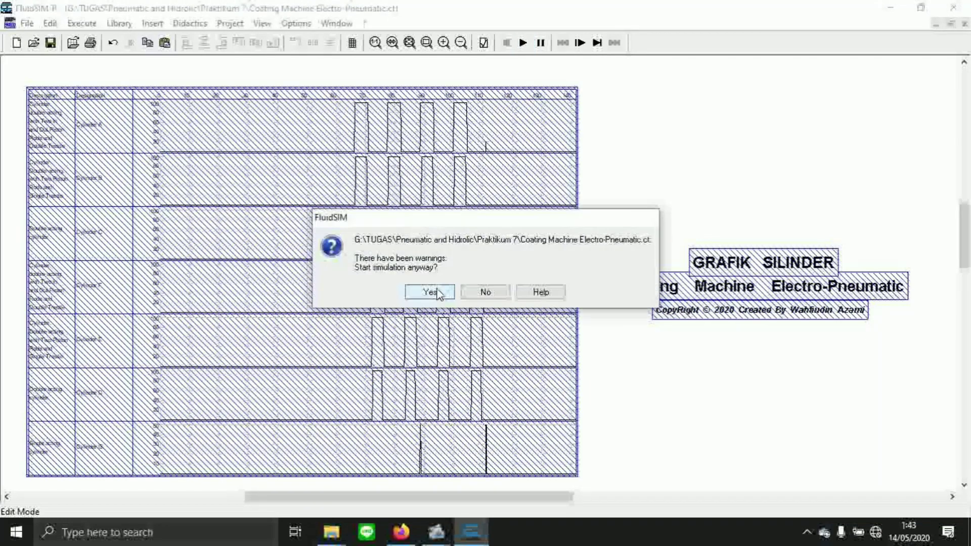
left_click(435, 290)
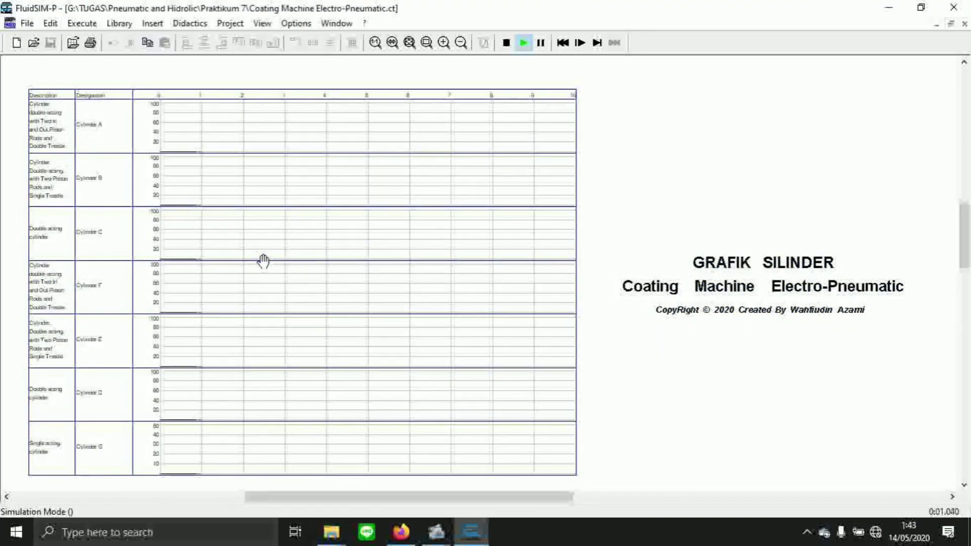
Step: Actuate the START switch in the wiring diagram and watch the cylinder curves being plotted in the graph
scroll(264, 261, "up", 10)
left_click(332, 278)
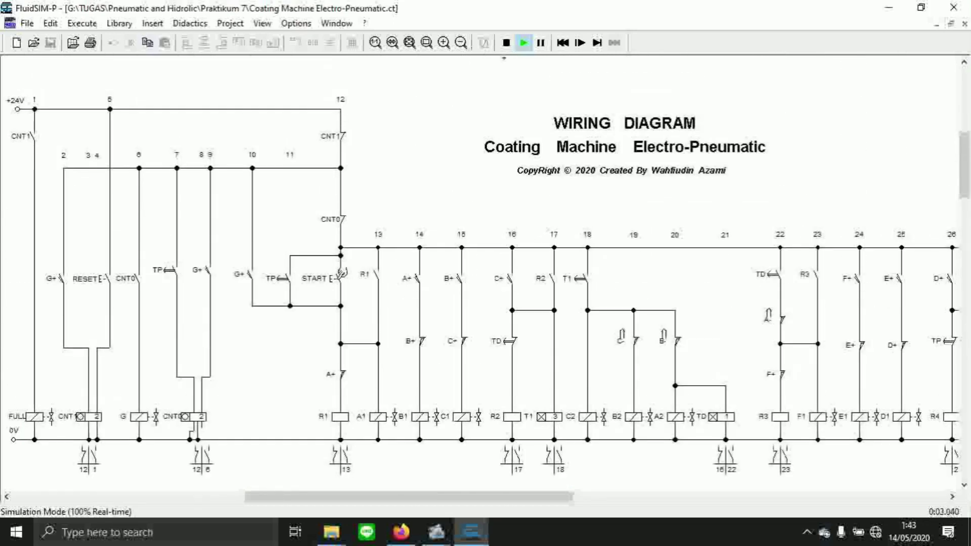
scroll(452, 294, "down", 10)
scroll(452, 294, "down", 5)
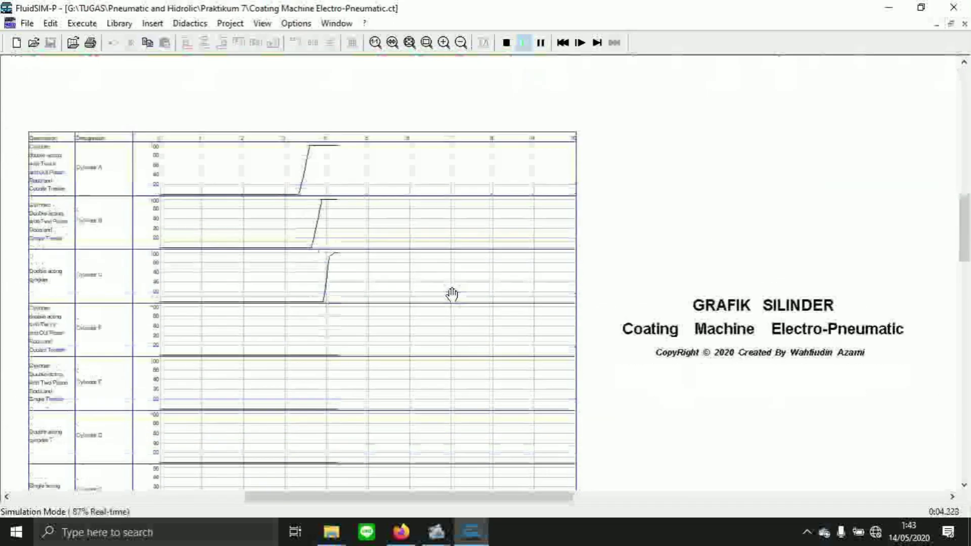
scroll(451, 293, "up", 1)
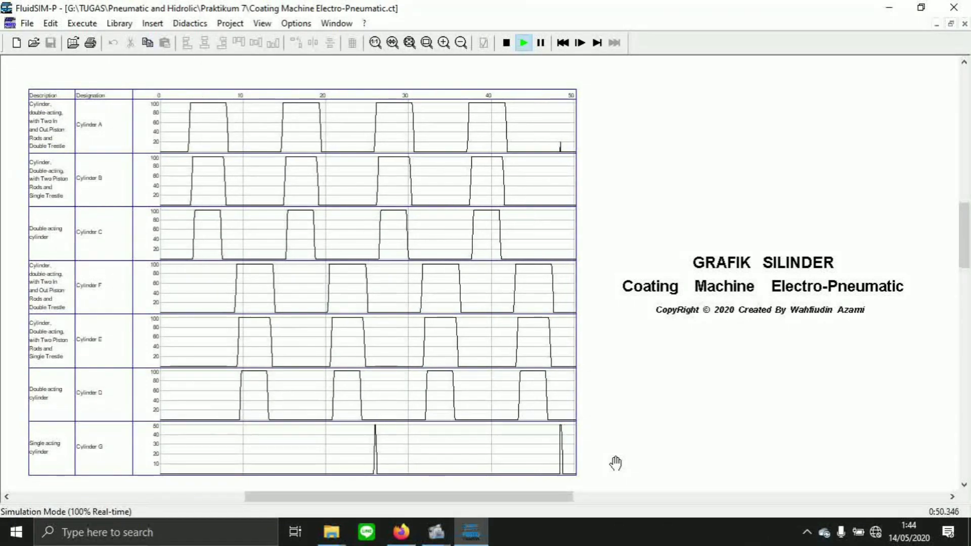
Step: Stop the simulation and examine the plotted curves from cylinder A through cylinder G
left_click(505, 43)
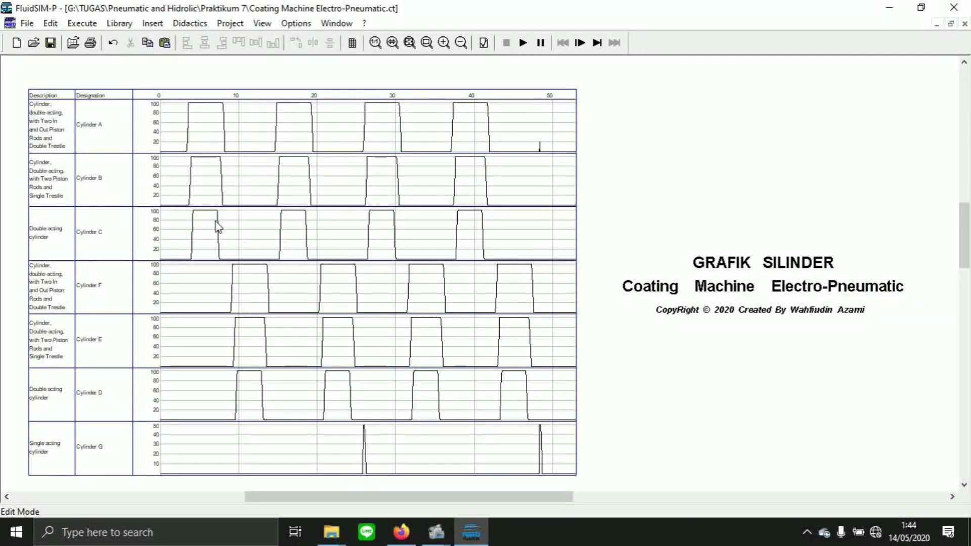
mouse_move(219, 127)
mouse_move(364, 466)
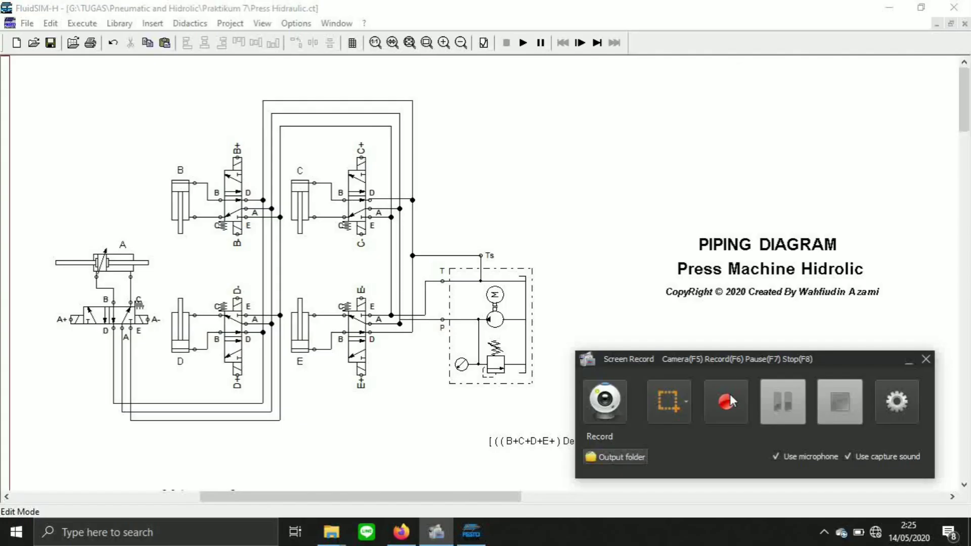
Step: Start the simulation of the Press Hidraulic circuit in FluidSIM-H, accepting all the warnings
left_click(730, 393)
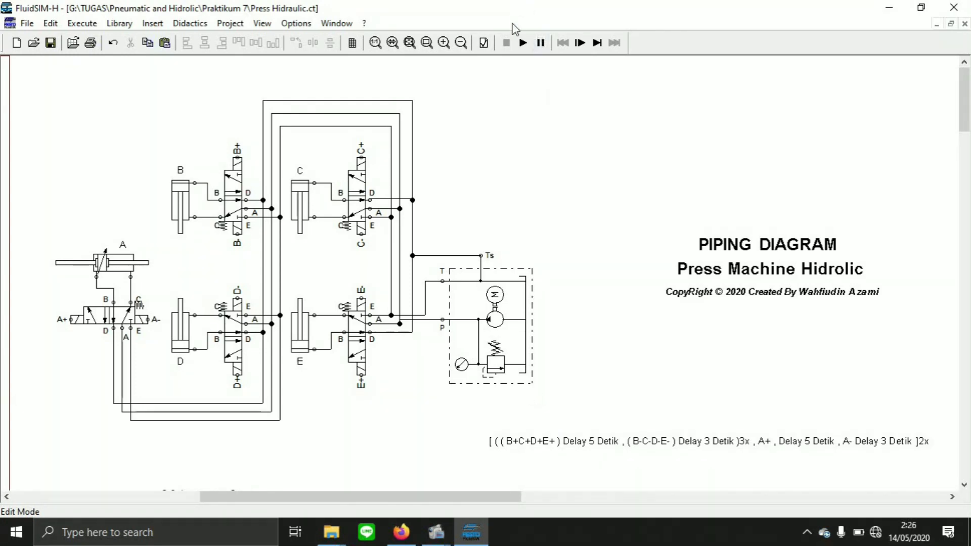
left_click(524, 43)
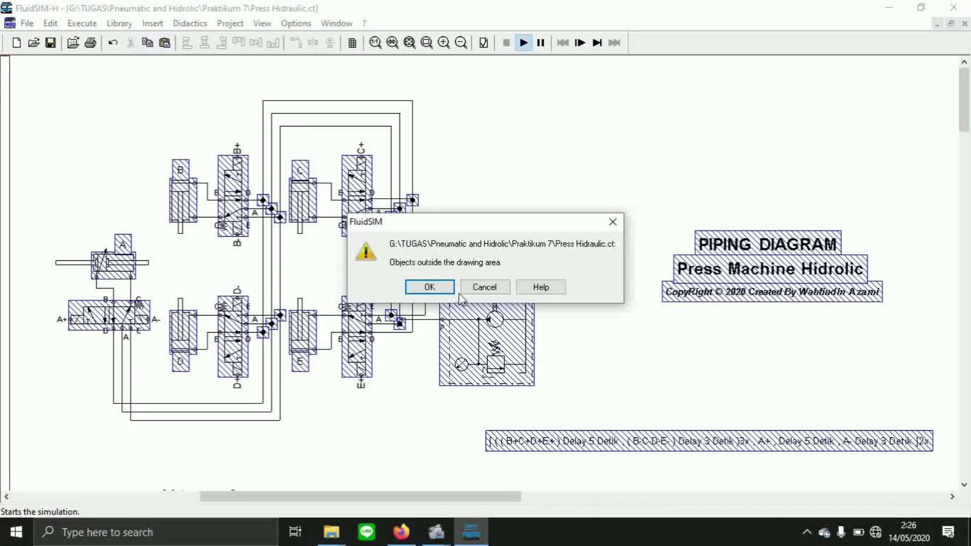
left_click(450, 291)
left_click(450, 293)
left_click(450, 292)
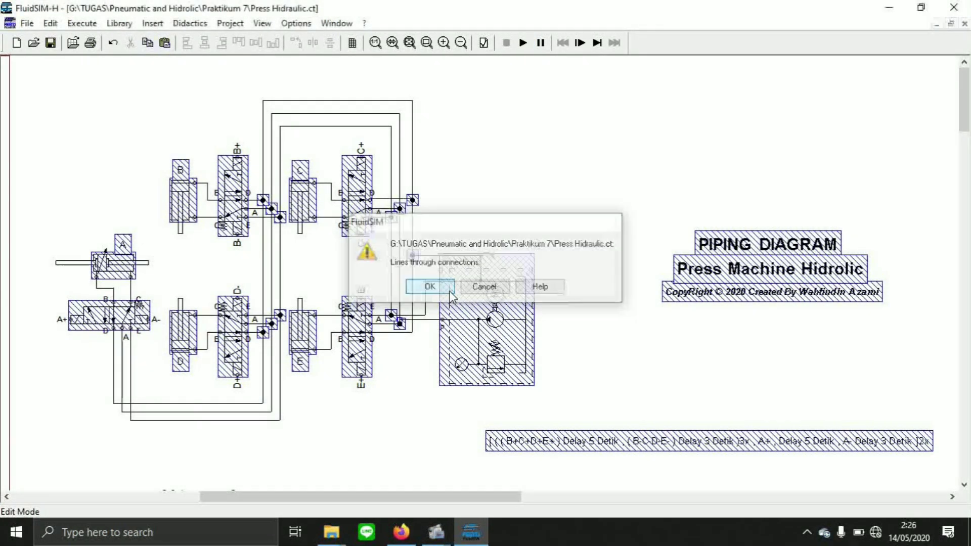
left_click(450, 292)
left_click(449, 294)
Step: Actuate the press machine's START switch in the wiring diagram and watch cylinders A to E cycle in the piping diagram
scroll(399, 394, "down", 10)
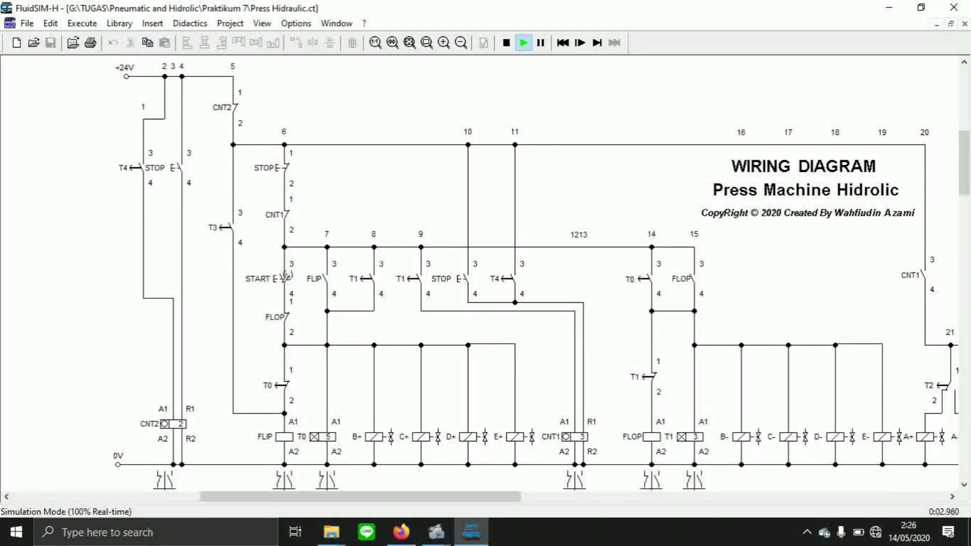
left_click(278, 278)
scroll(427, 401, "up", 10)
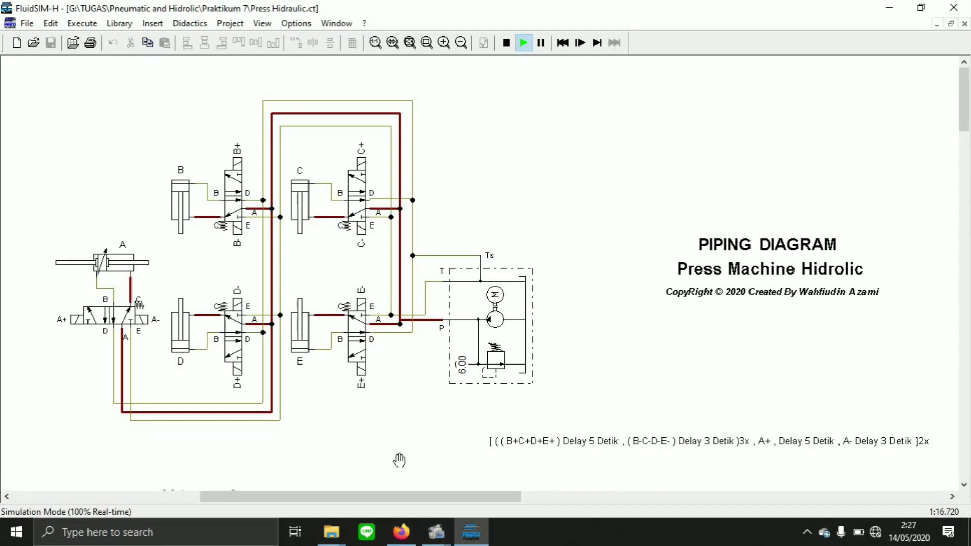
Step: Review the press machine's wiring diagram from counter CNT2 across to timers T2, T3 and T4
scroll(400, 460, "down", 5)
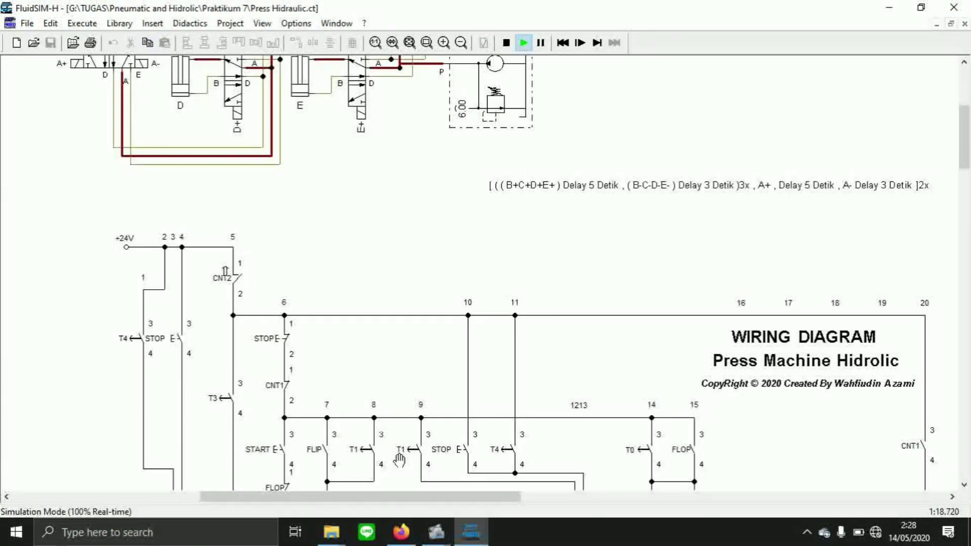
scroll(399, 460, "down", 3)
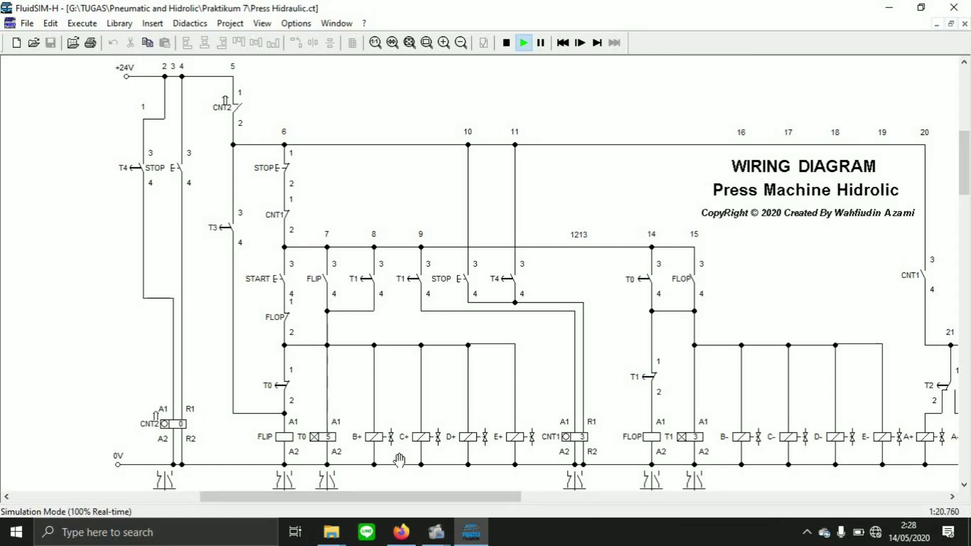
left_click_drag(400, 497, 460, 493)
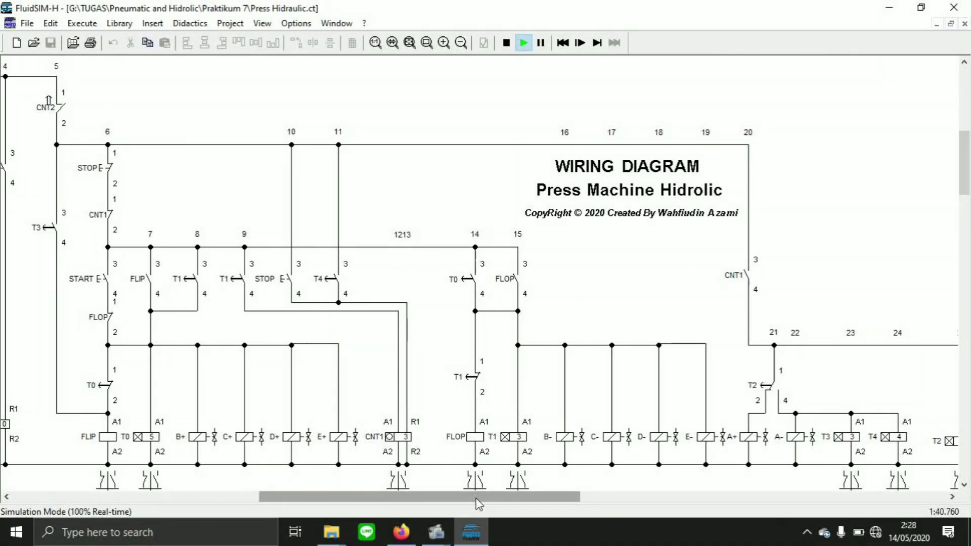
left_click_drag(477, 498, 542, 499)
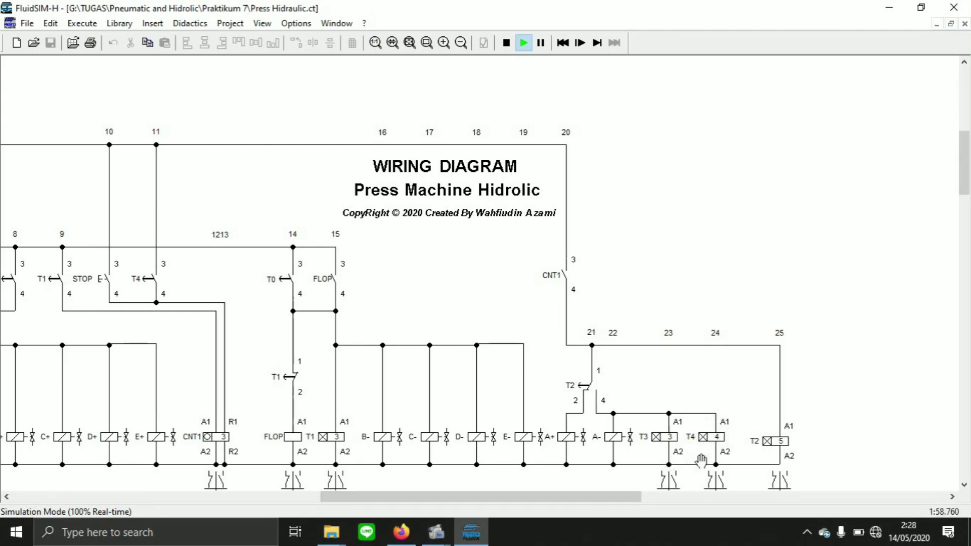
Step: Reset counter CNT2 with the STOP switch and actuate the START switch to run the press cycle again
left_click_drag(618, 506, 527, 488)
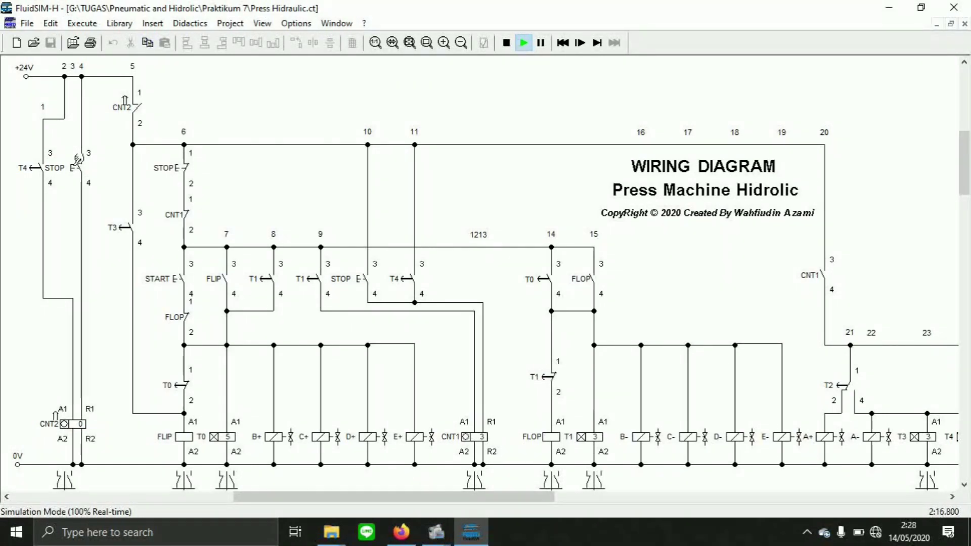
left_click(78, 159)
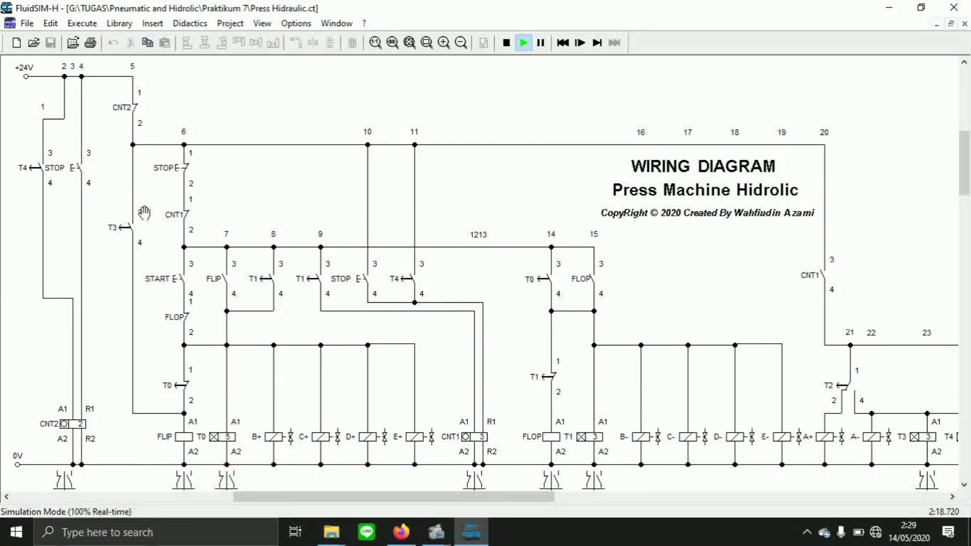
left_click(177, 266)
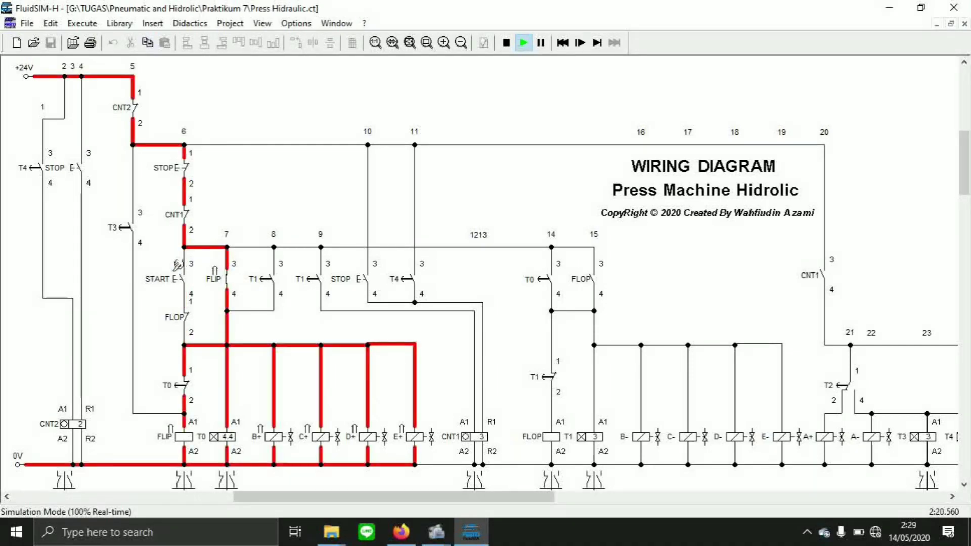
Step: Follow the restarted press cycle in the piping diagram, the wiring diagram and the position graph of cylinders A to E
scroll(177, 266, "up", 10)
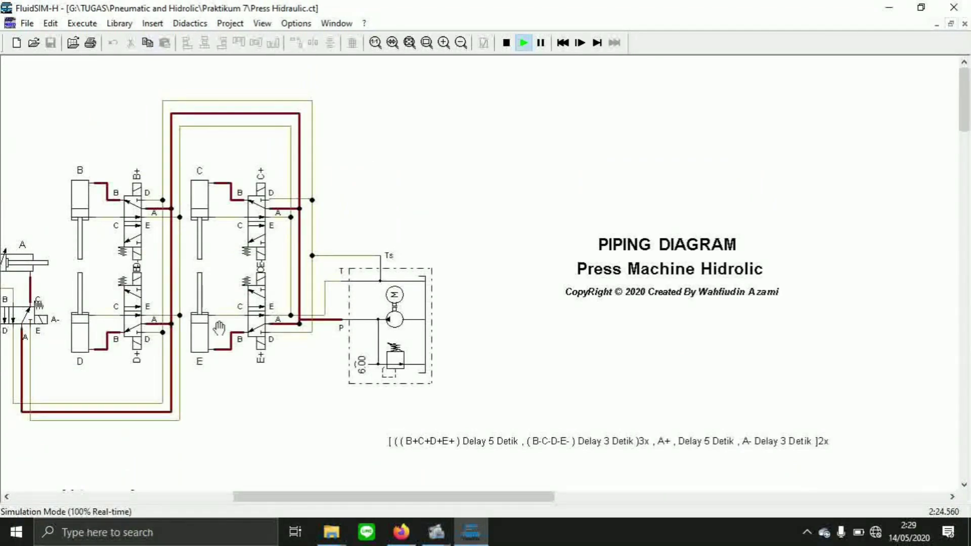
left_click_drag(310, 496, 292, 504)
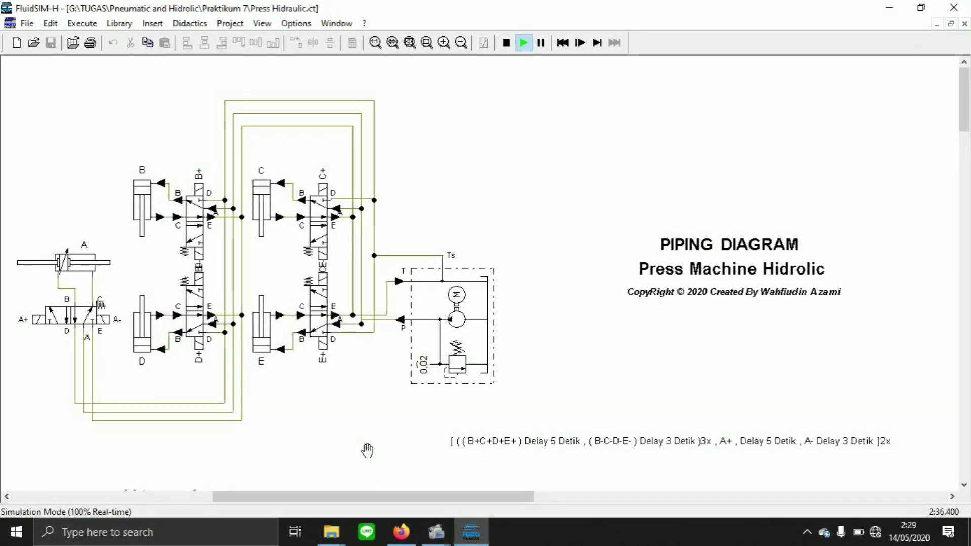
scroll(367, 452, "down", 10)
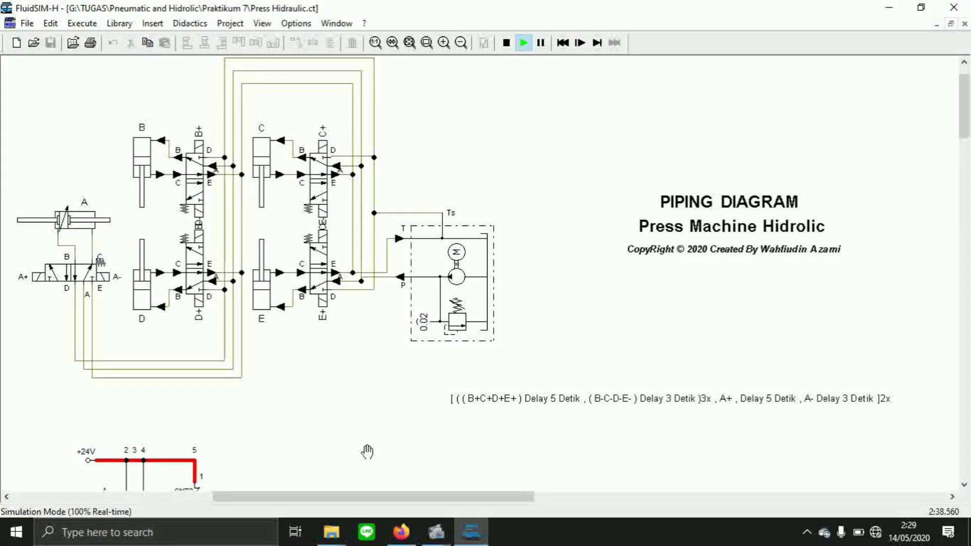
scroll(368, 451, "down", 13)
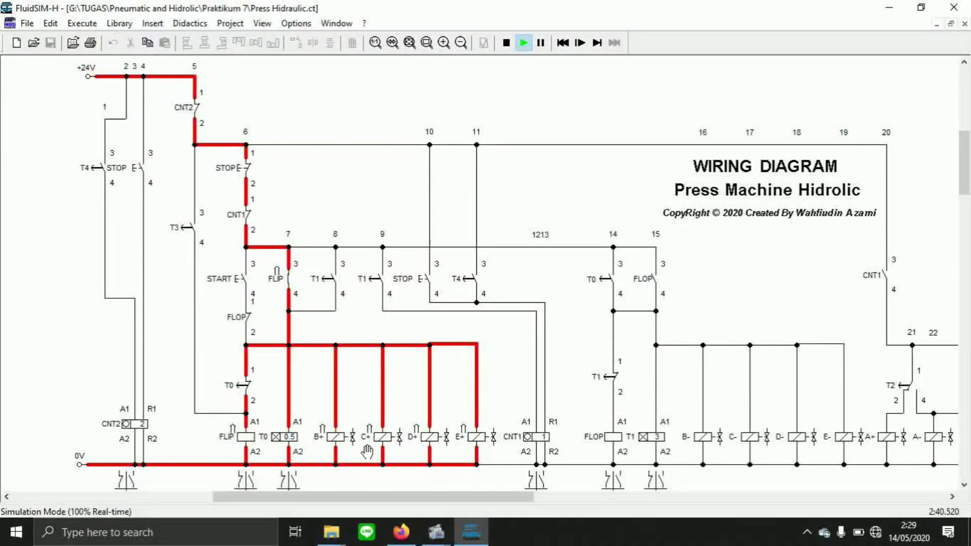
scroll(367, 450, "down", 6)
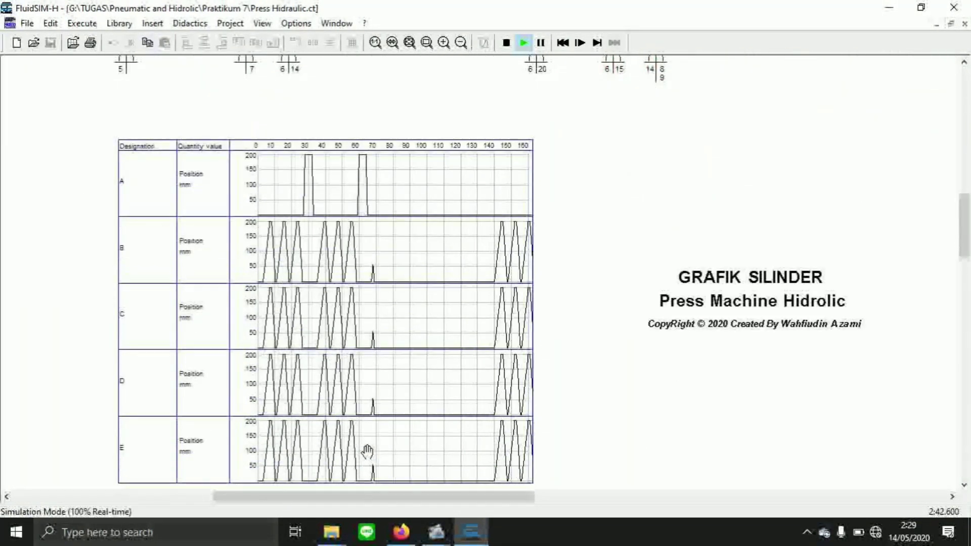
scroll(367, 450, "down", 3)
scroll(367, 452, "up", 2)
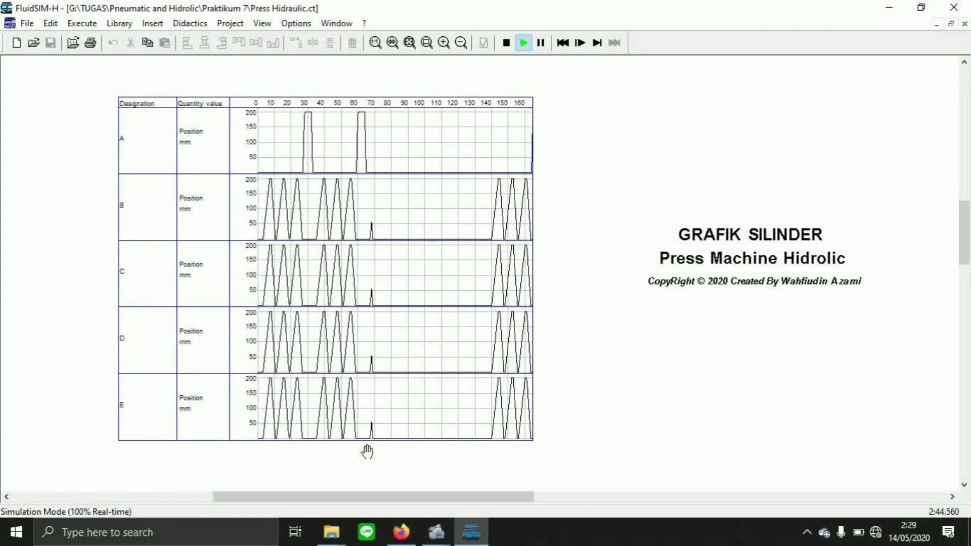
left_click_drag(386, 499, 412, 500)
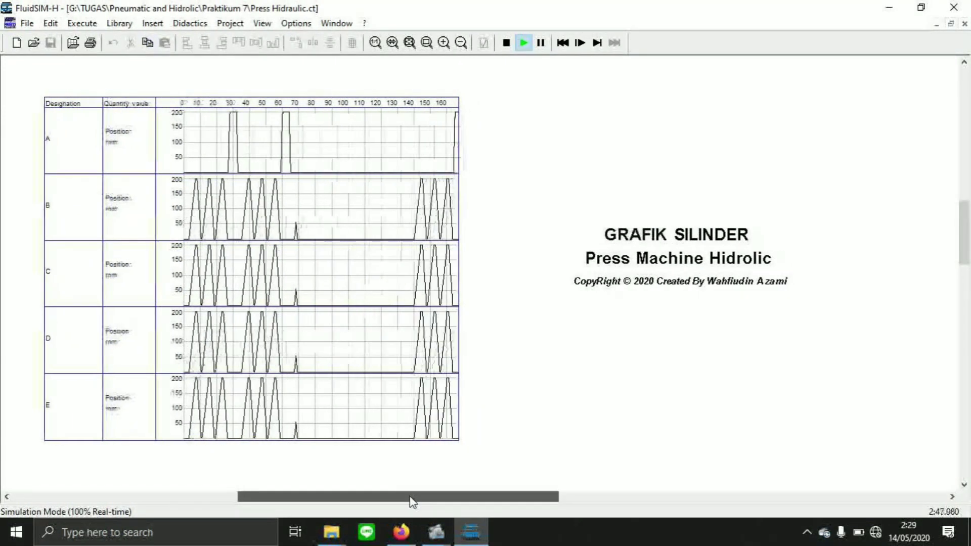
Step: Stop the simulation and check the cylinder state diagram's properties, keeping the display interval on automatic adjustment
left_click(507, 47)
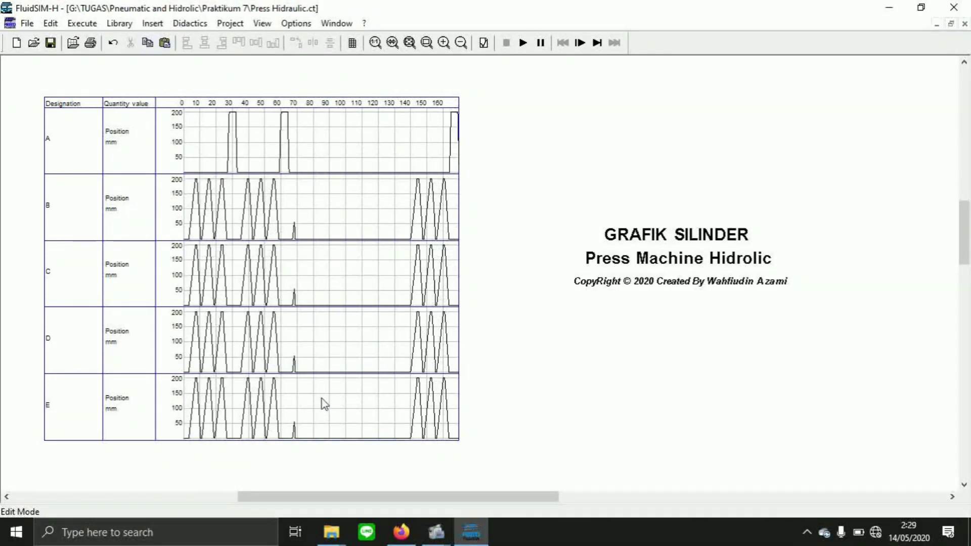
left_click(313, 378)
right_click(314, 377)
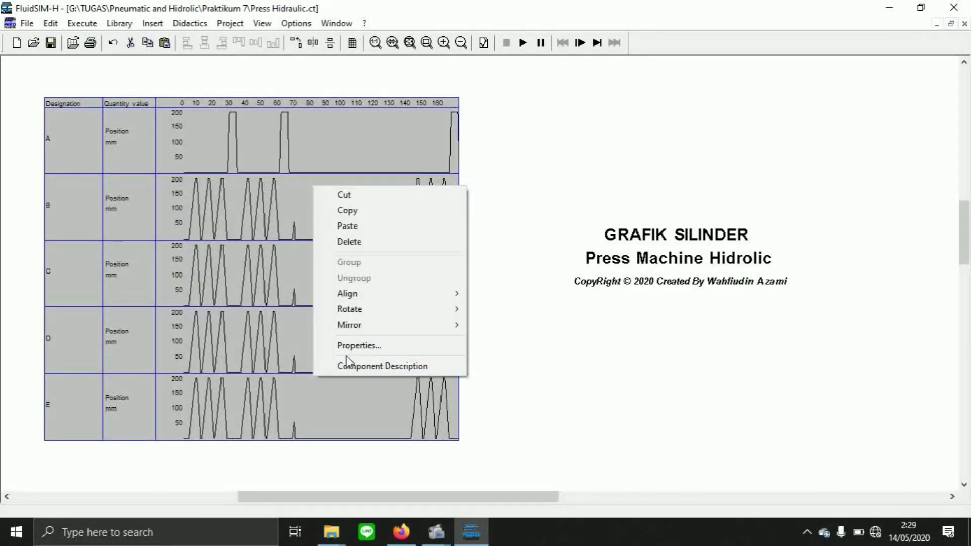
left_click(359, 346)
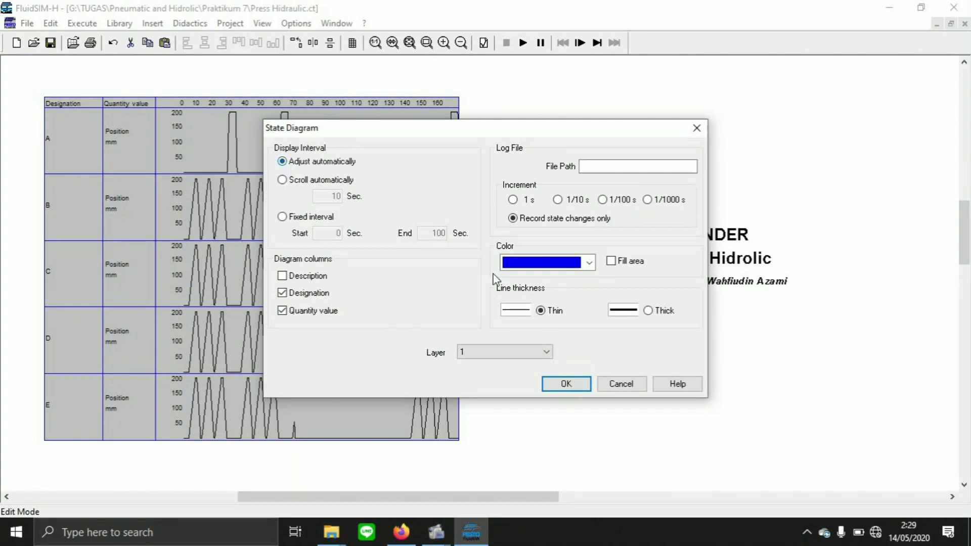
left_click(566, 385)
Step: Restart the press machine simulation from the wiring diagram, accepting the warnings about objects outside the drawing area
scroll(485, 382, "up", 12)
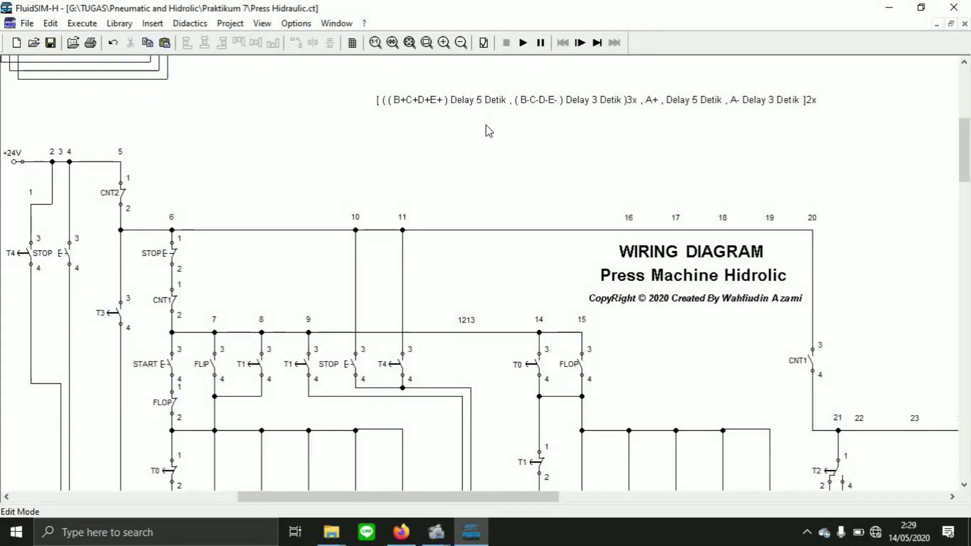
left_click(524, 43)
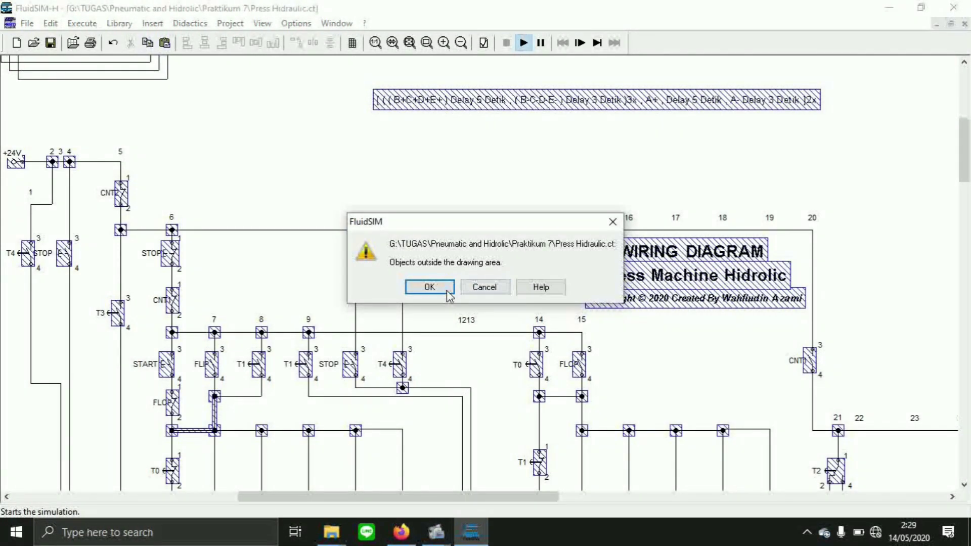
left_click(448, 290)
left_click(447, 291)
left_click(447, 291)
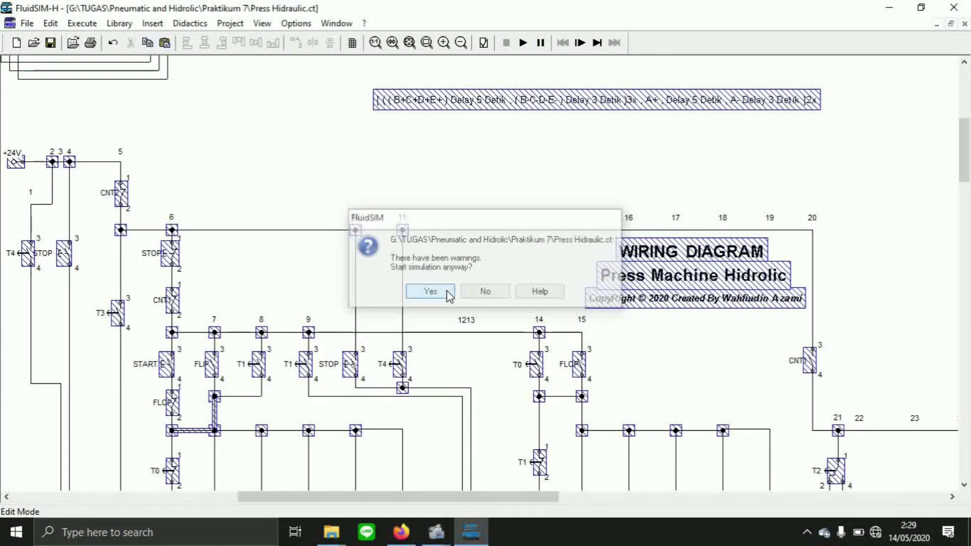
left_click(448, 290)
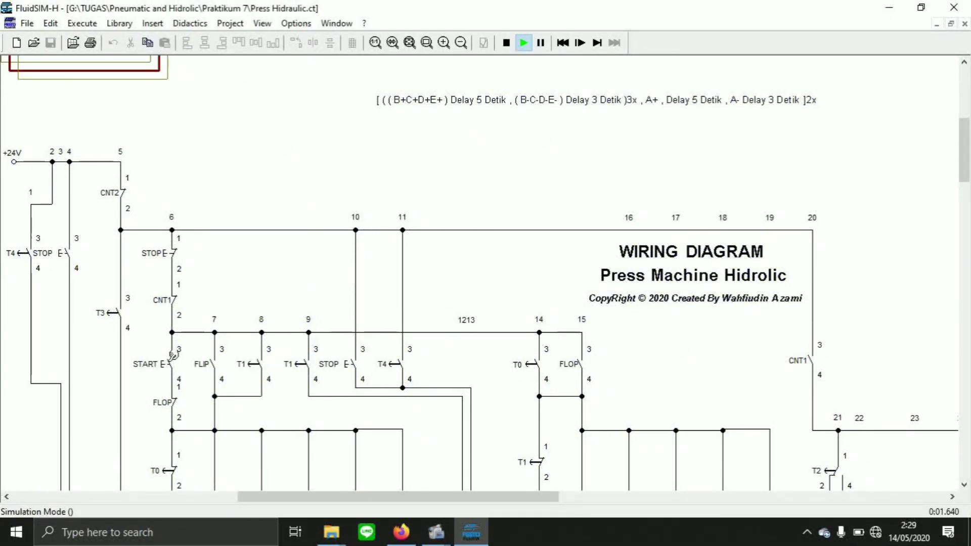
Step: Actuate the START switch to plot the press cycle of cylinders A to E in the position graph, and stop the simulation at the end
left_click(165, 364)
scroll(332, 396, "down", 6)
scroll(335, 399, "down", 8)
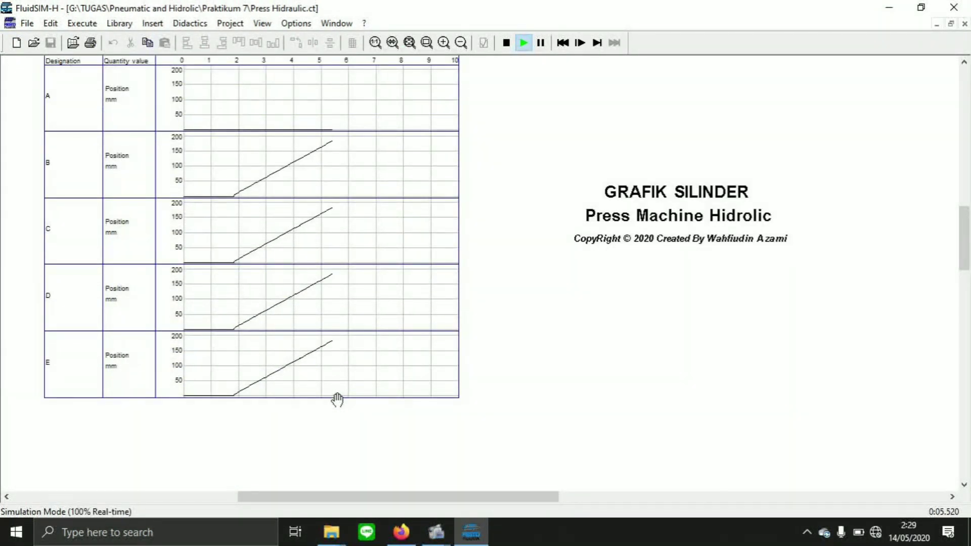
scroll(336, 399, "up", 1)
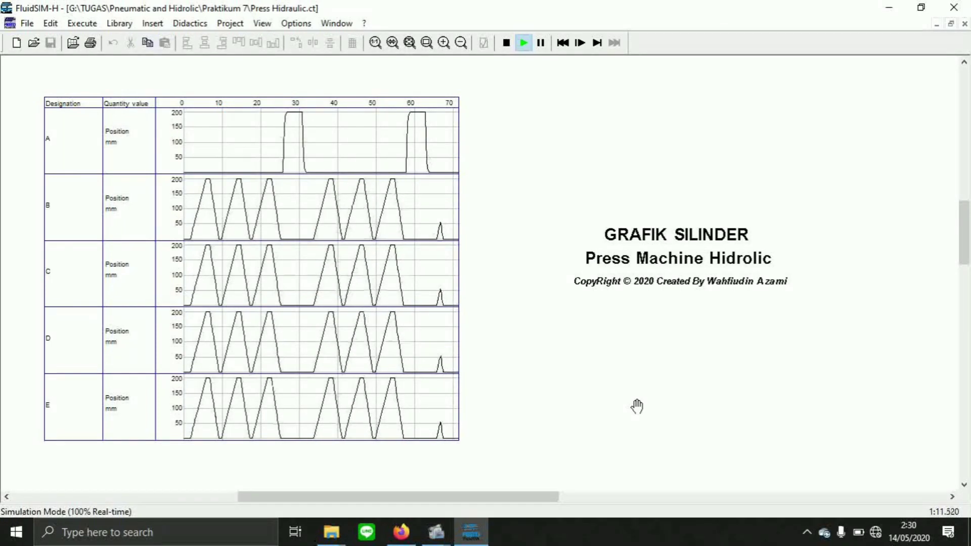
left_click(511, 45)
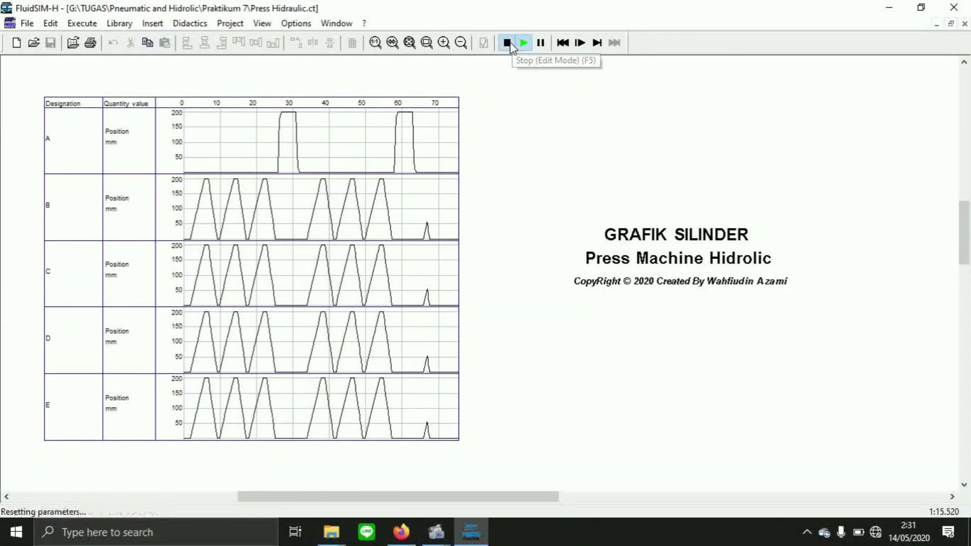